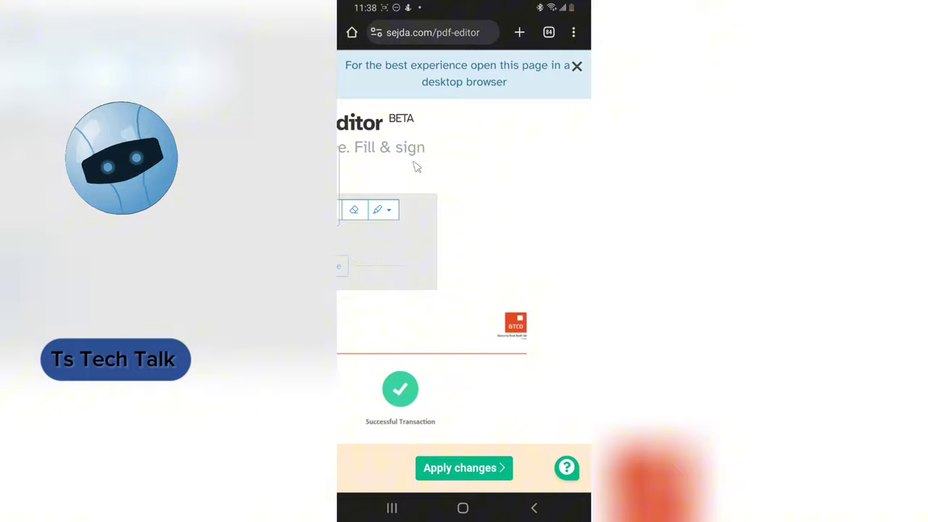
# Open a new browser tab beside the receipt already loaded in the Sejda editor.
pyautogui.click(520, 32)
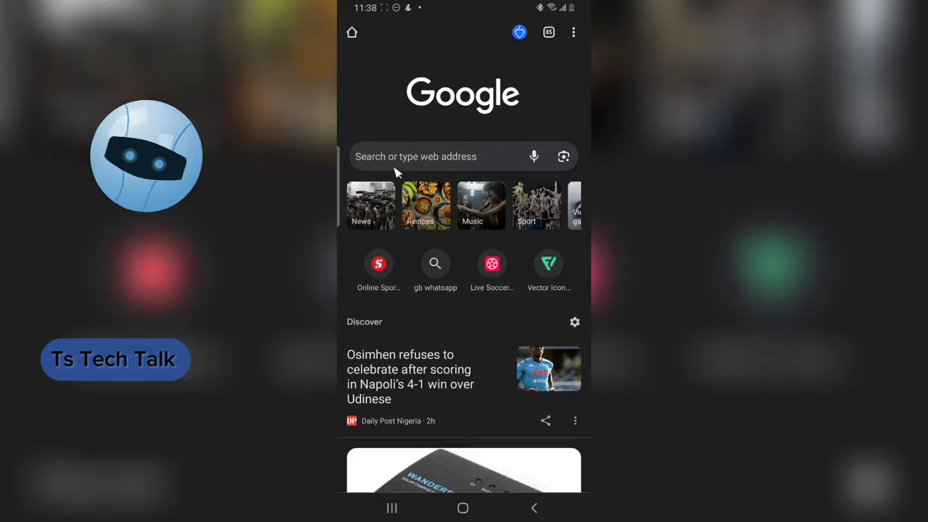
# Enter the address sejda.com in Chrome's address bar, fixing a typo.
pyautogui.click(398, 161)
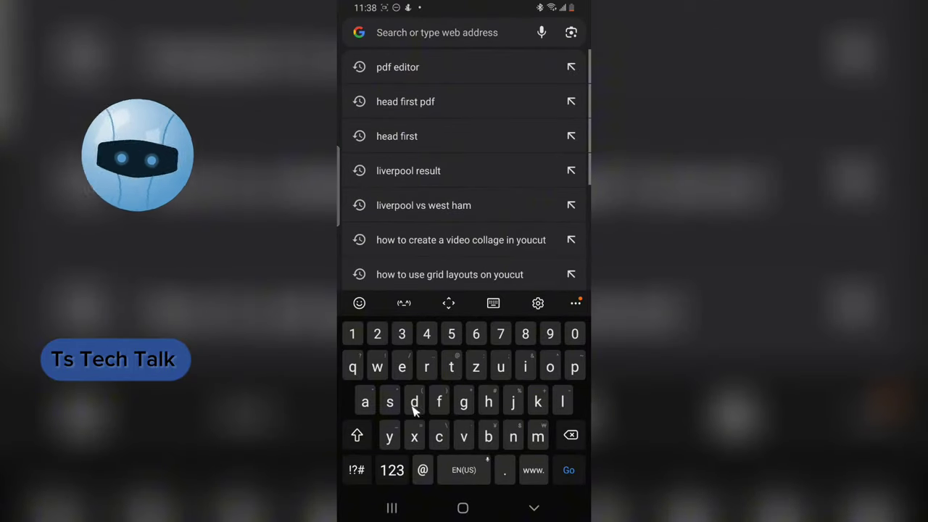
pyautogui.click(390, 402)
pyautogui.click(402, 368)
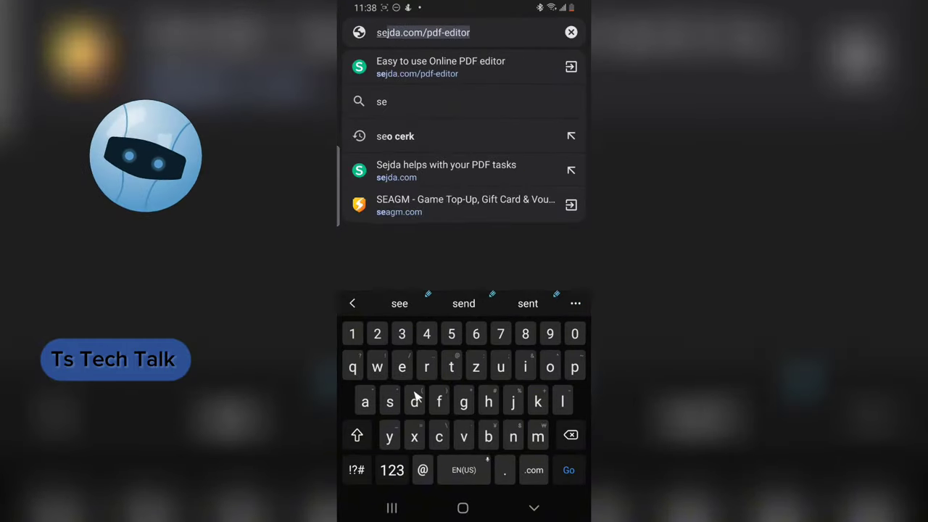
pyautogui.click(414, 402)
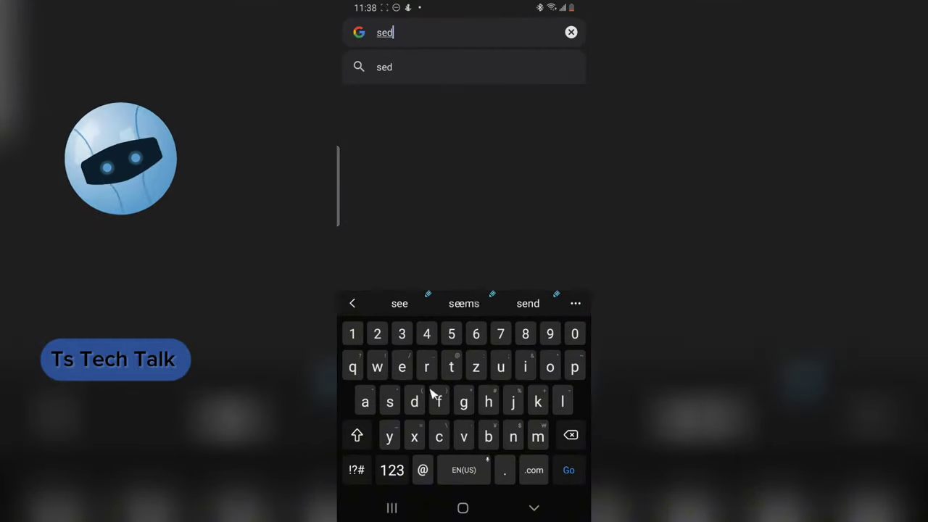
pyautogui.click(572, 435)
pyautogui.click(513, 403)
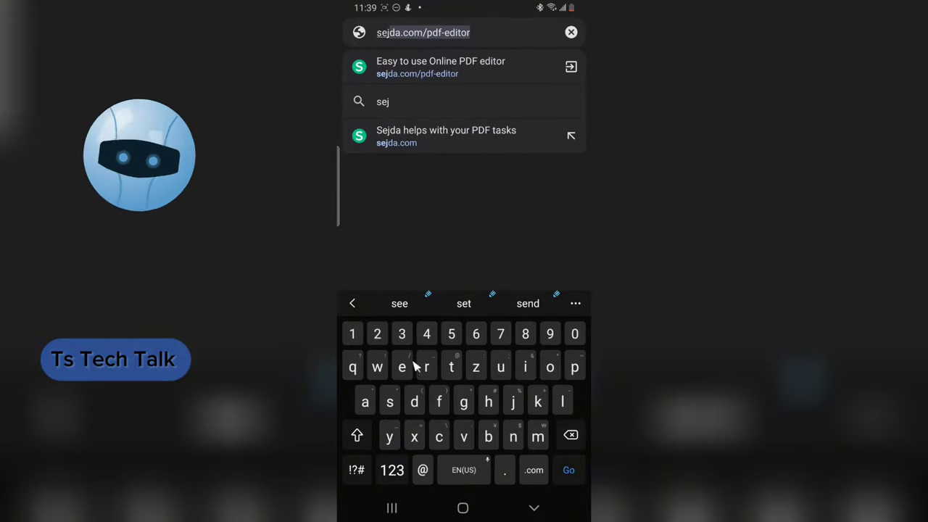
pyautogui.click(414, 403)
pyautogui.click(365, 403)
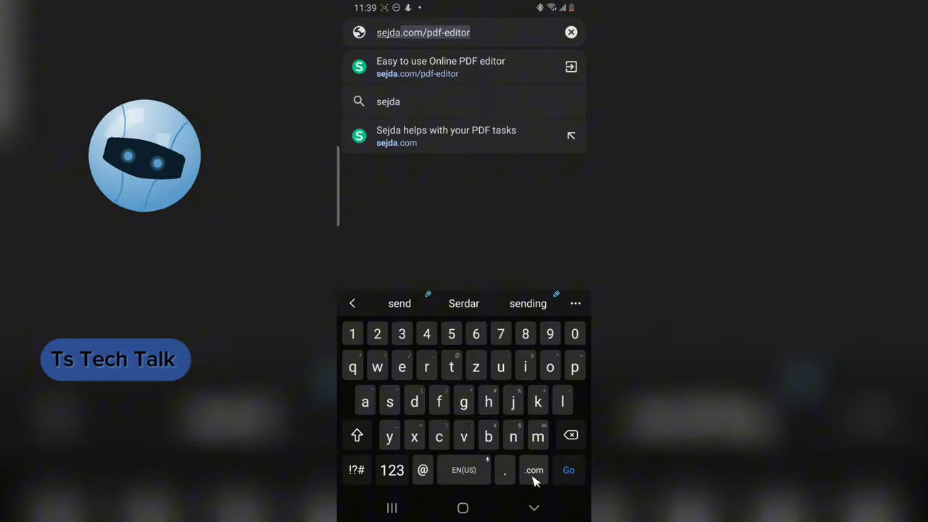
pyautogui.click(534, 470)
# Load Sejda's online PDF editor and start a PDF upload, bringing up the file-source chooser.
pyautogui.click(569, 470)
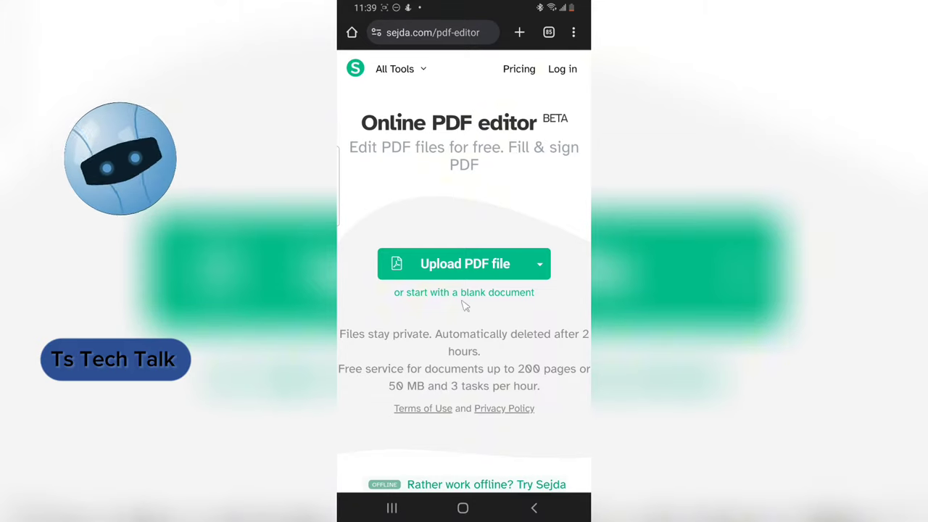
pyautogui.click(498, 265)
pyautogui.click(450, 266)
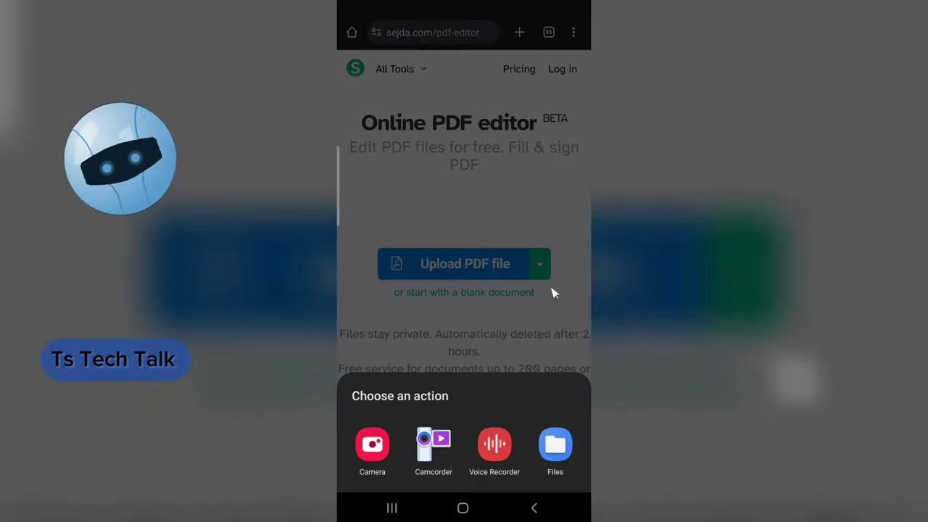
# Pick the phone's files as the source and filter Downloads to Documents.
pyautogui.click(557, 448)
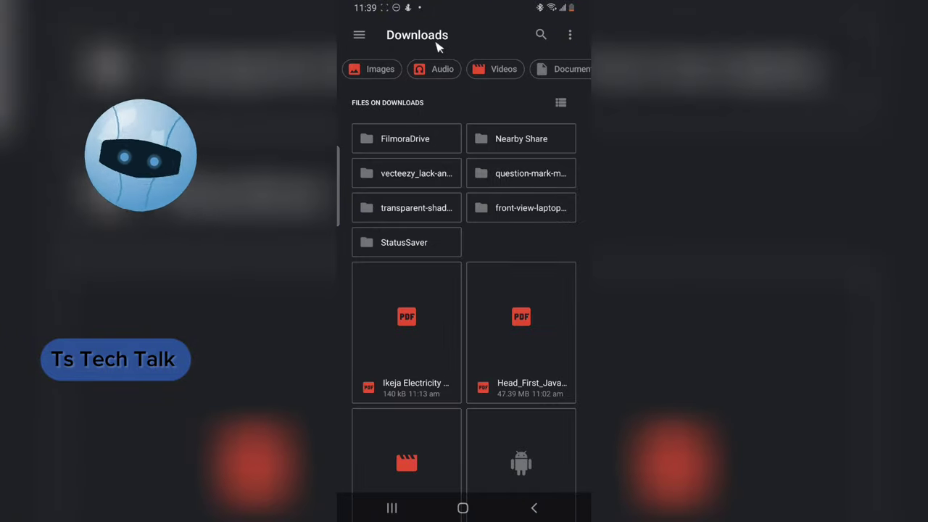
pyautogui.click(570, 69)
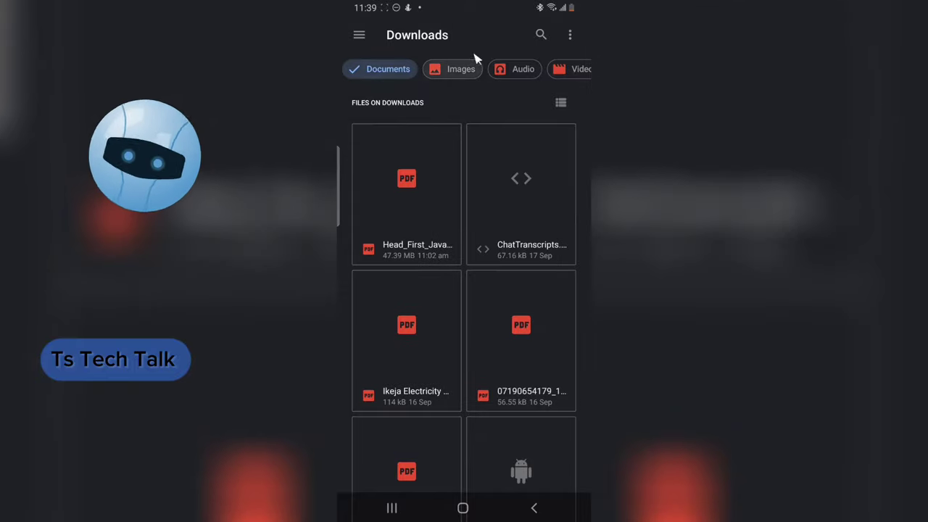
pyautogui.click(359, 36)
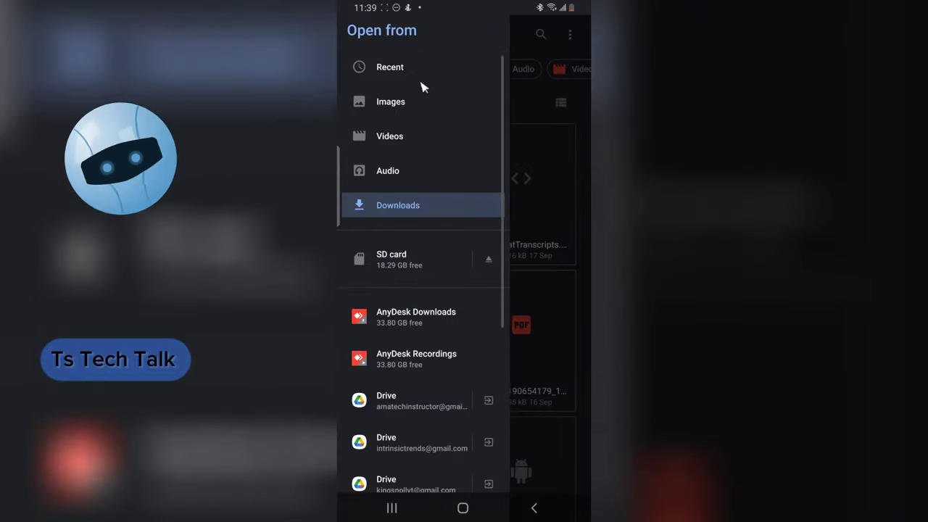
pyautogui.click(588, 167)
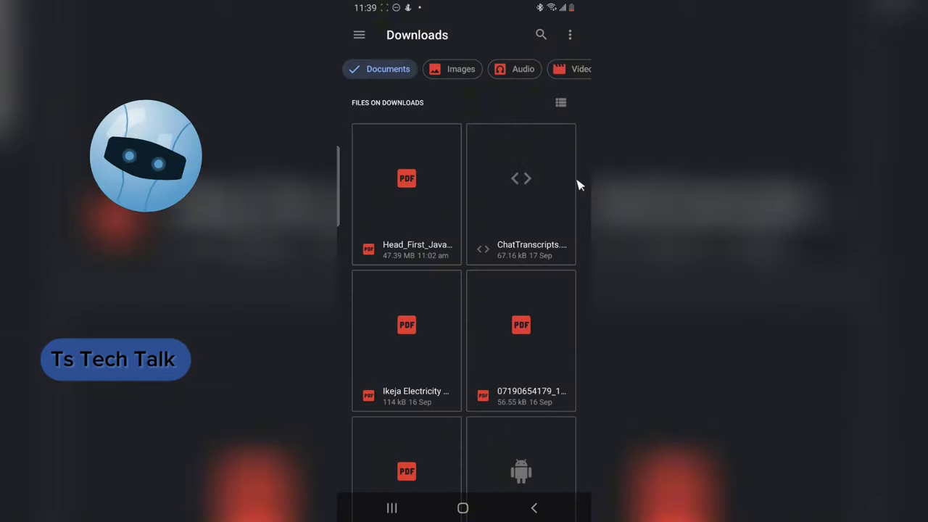
pyautogui.scroll(-3, 537, 289)
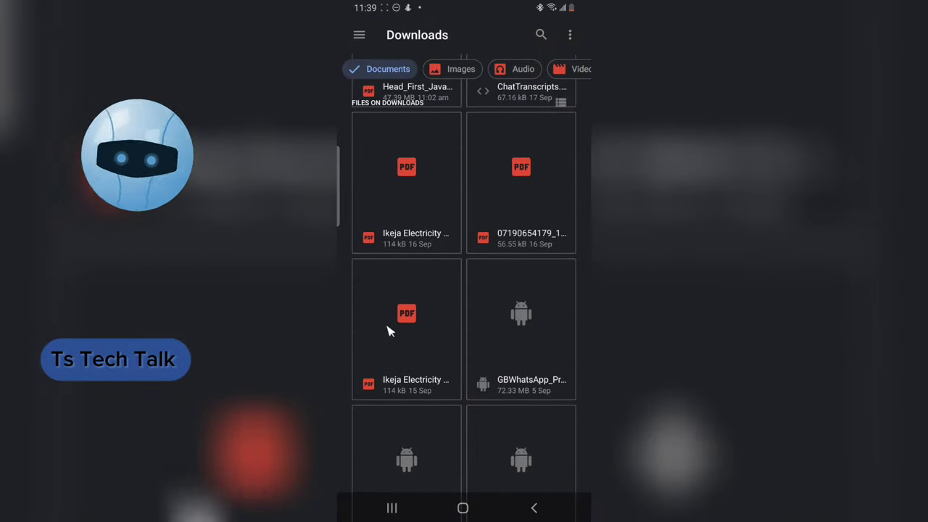
# Load the receipt PDF from Downloads into the editor and scroll over the whole page.
pyautogui.click(500, 211)
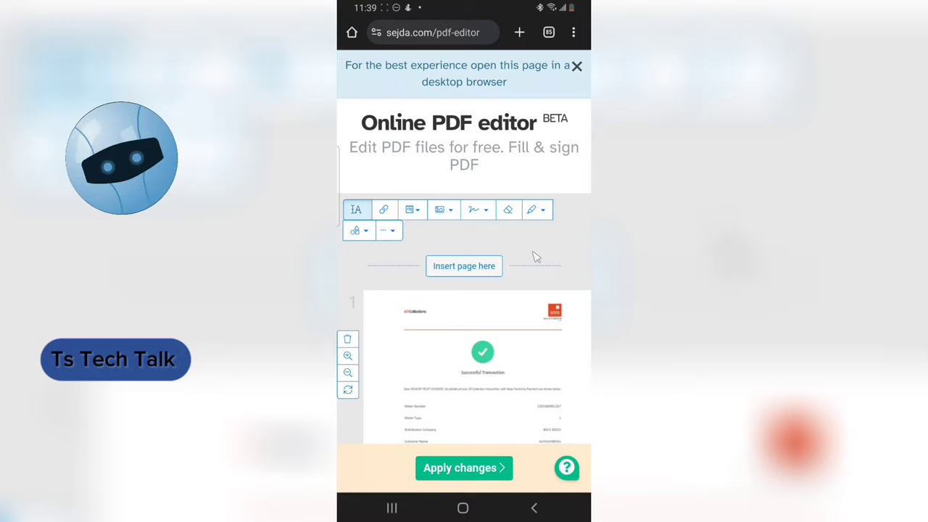
pyautogui.scroll(-3, 540, 310)
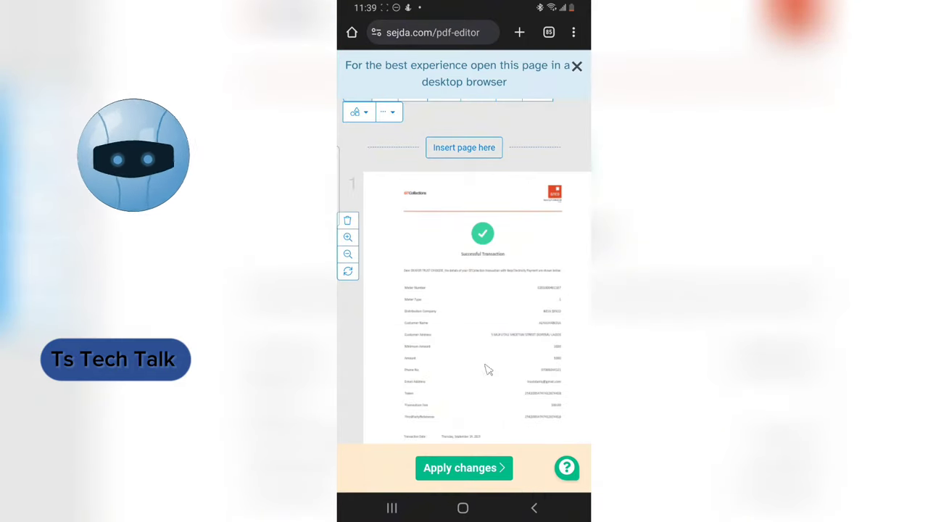
pyautogui.scroll(-5, 508, 377)
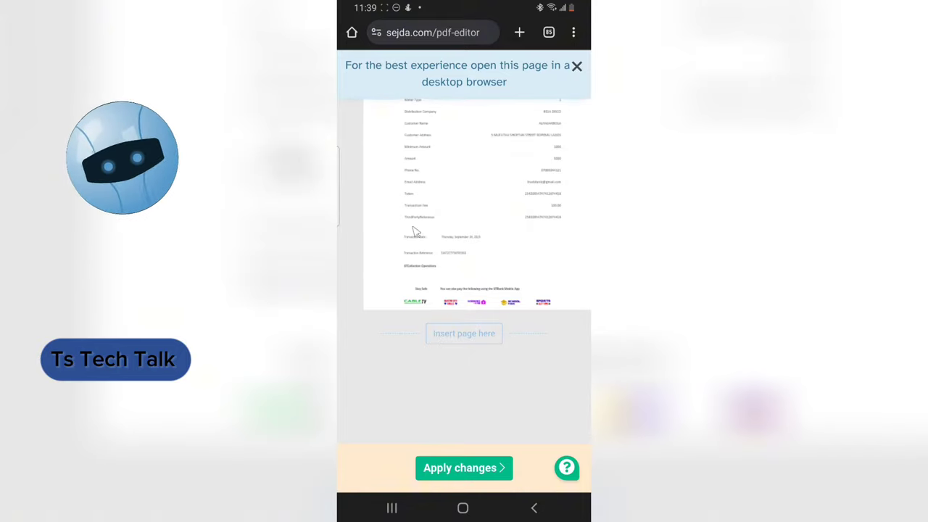
pyautogui.scroll(3, 481, 232)
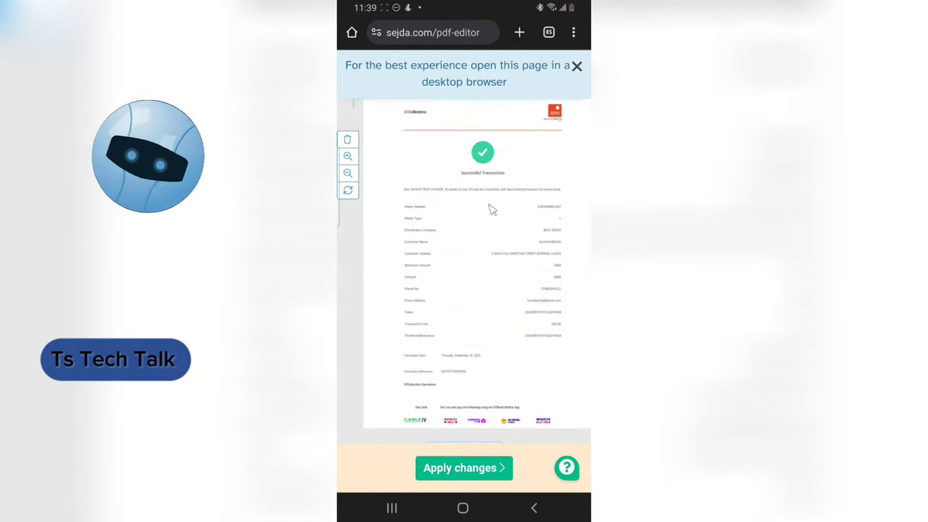
pyautogui.scroll(5, 482, 211)
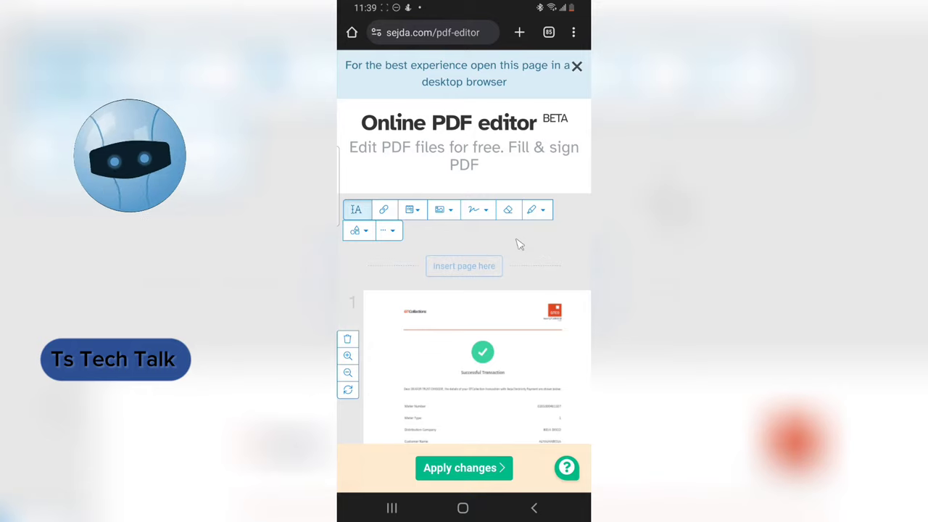
pyautogui.moveTo(569, 207)
pyautogui.mouseDown()
pyautogui.moveTo(517, 241)
pyautogui.moveTo(341, 249)
pyautogui.moveTo(350, 198)
pyautogui.moveTo(569, 201)
pyautogui.moveTo(573, 208)
pyautogui.mouseUp()
pyautogui.moveTo(363, 312)
pyautogui.mouseDown()
pyautogui.moveTo(356, 392)
pyautogui.moveTo(342, 415)
pyautogui.moveTo(340, 346)
pyautogui.moveTo(362, 318)
pyautogui.mouseUp()
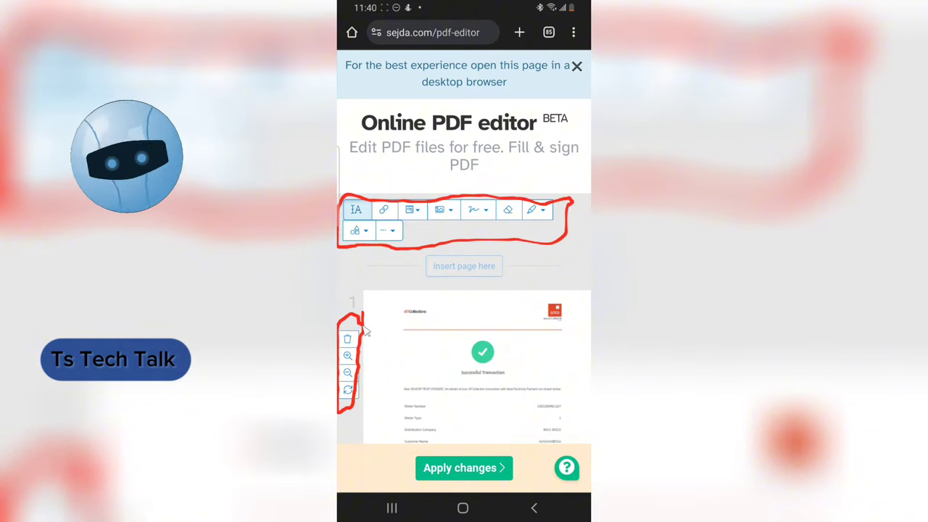
pyautogui.press('Escape')
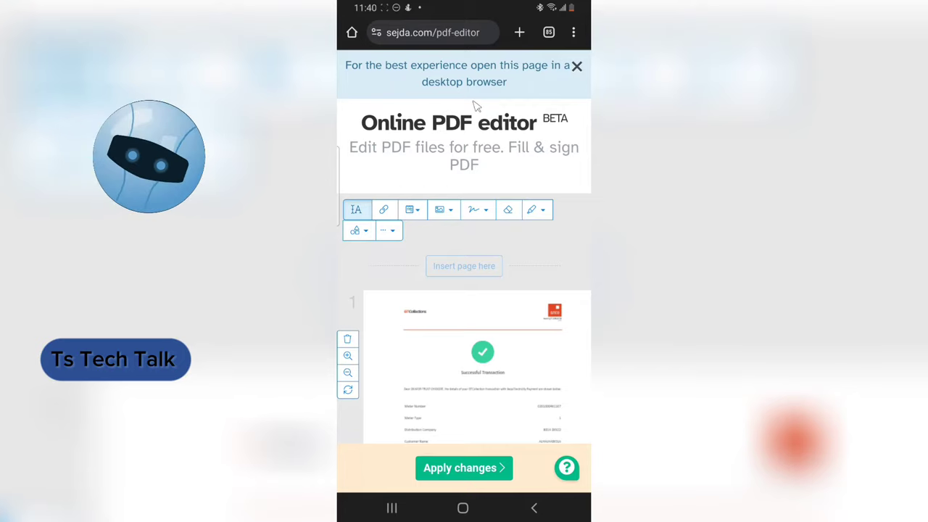
pyautogui.moveTo(570, 200)
pyautogui.mouseDown()
pyautogui.moveTo(535, 259)
pyautogui.moveTo(491, 263)
pyautogui.moveTo(378, 237)
pyautogui.moveTo(347, 248)
pyautogui.moveTo(341, 208)
pyautogui.moveTo(496, 208)
pyautogui.mouseUp()
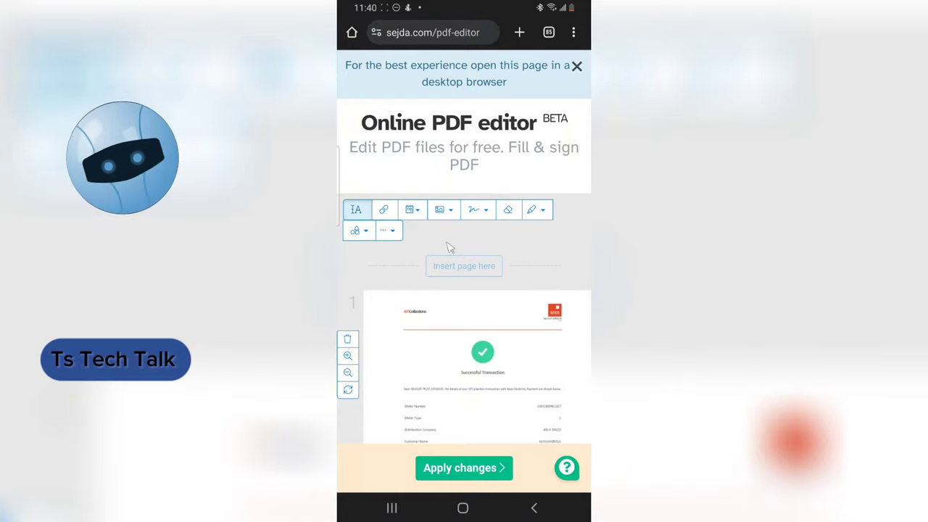
pyautogui.click(348, 391)
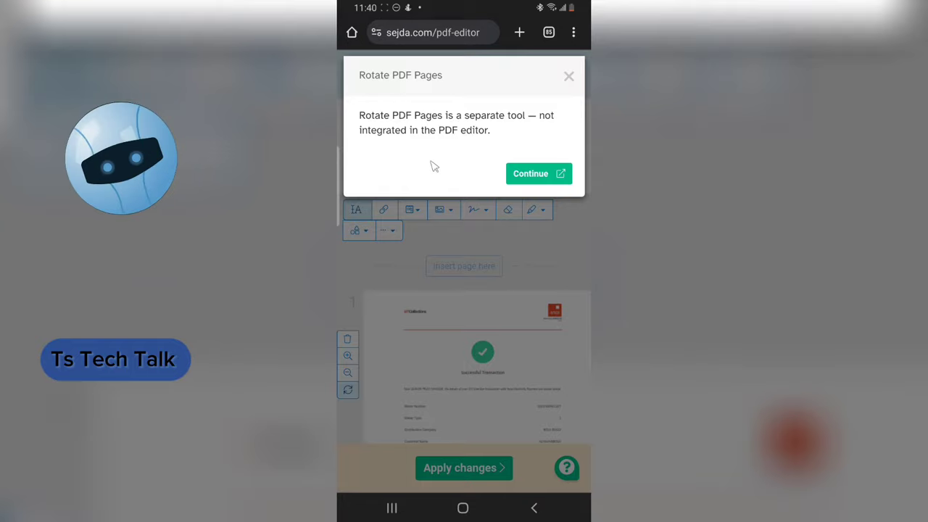
pyautogui.click(535, 174)
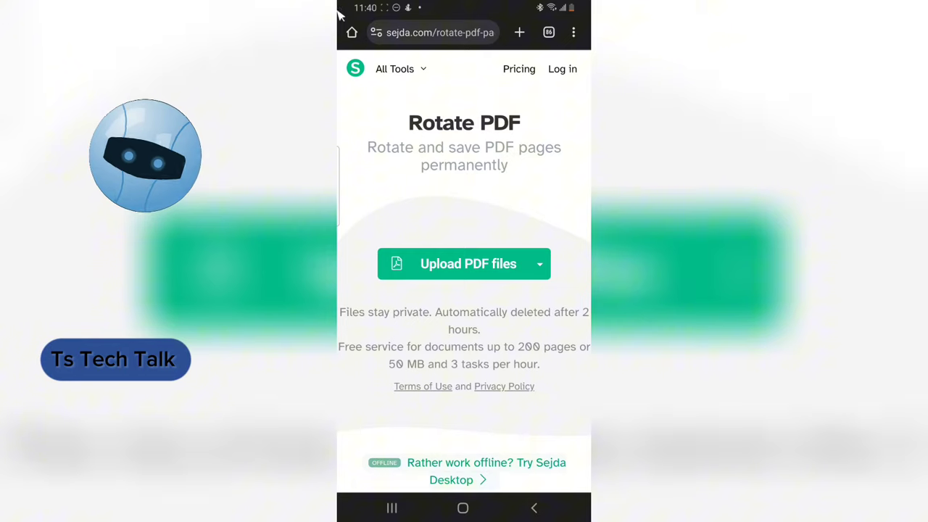
pyautogui.click(533, 507)
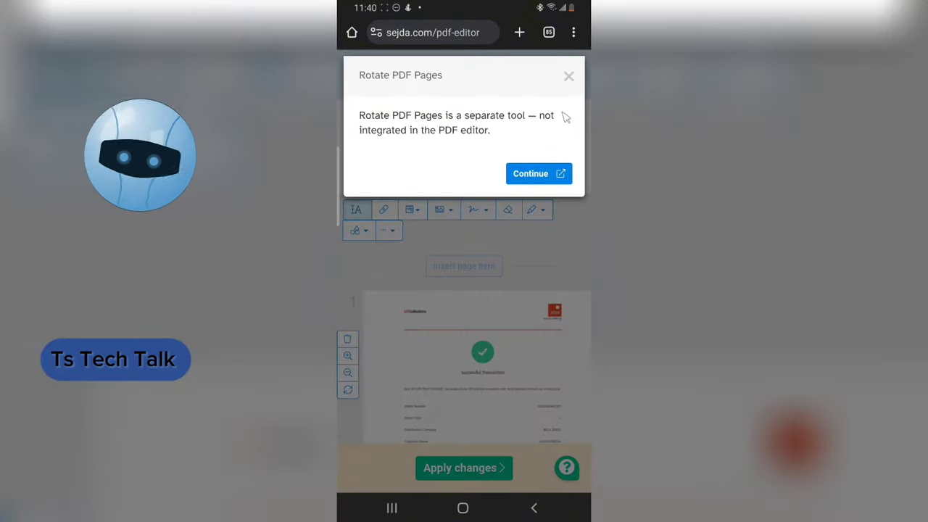
pyautogui.click(571, 77)
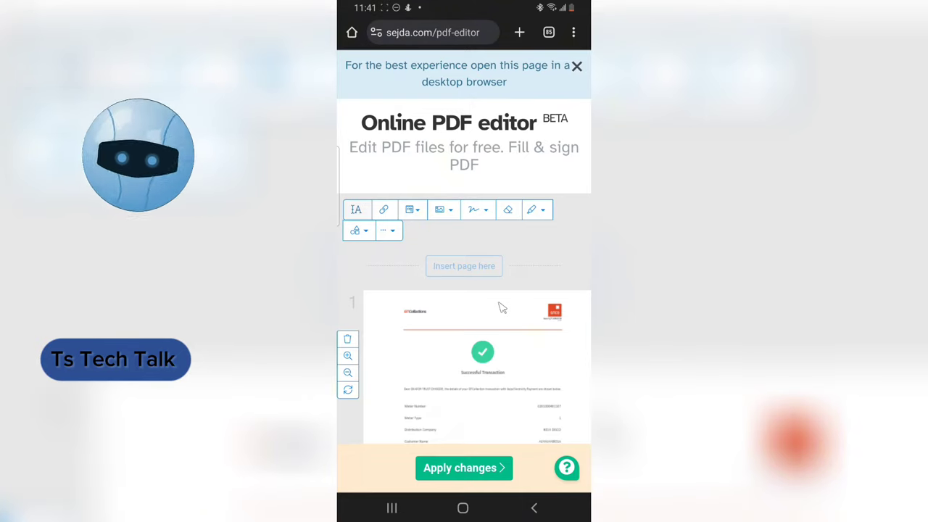
# Zoom into the receipt, close the desktop-browser notice and choose the Text tool.
pyautogui.scroll(-5, 501, 308)
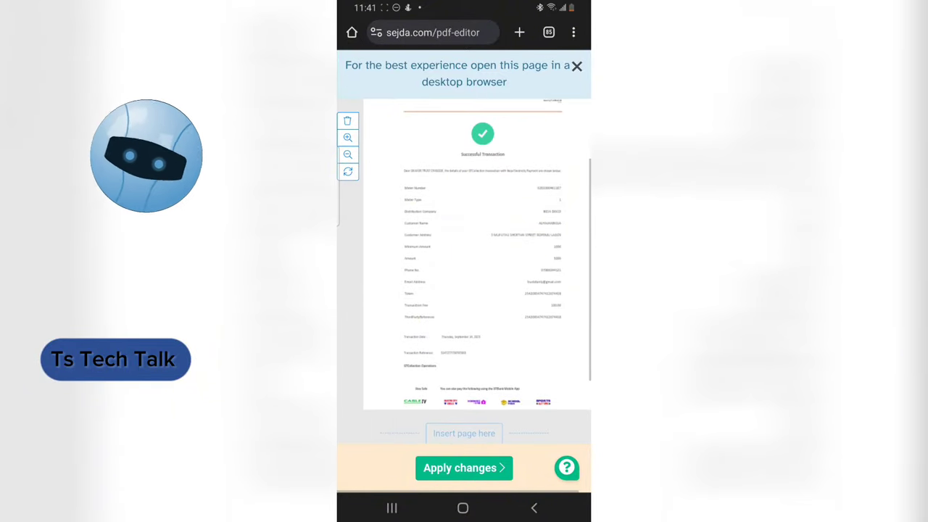
pyautogui.click(348, 139)
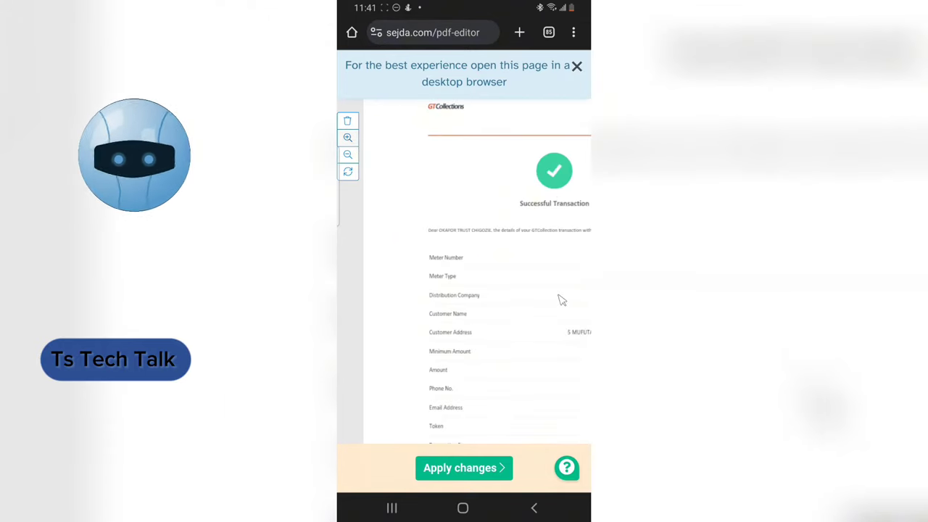
pyautogui.moveTo(560, 299); pyautogui.dragTo(406, 300)
pyautogui.scroll(-2, 465, 290)
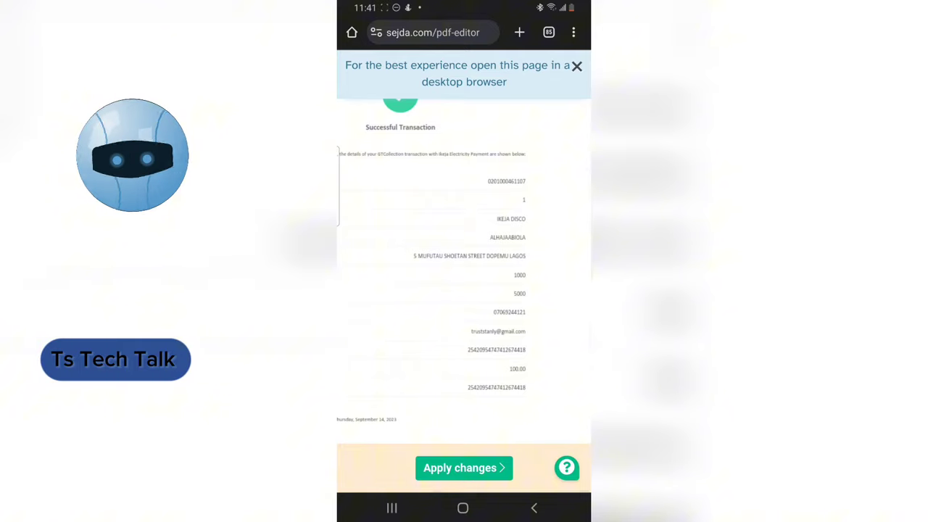
pyautogui.scroll(-2, 464, 290)
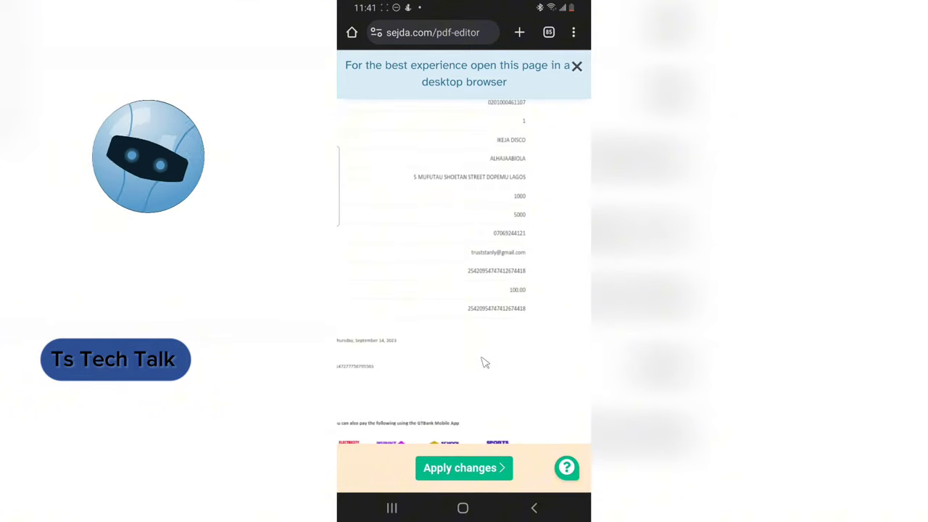
pyautogui.click(577, 66)
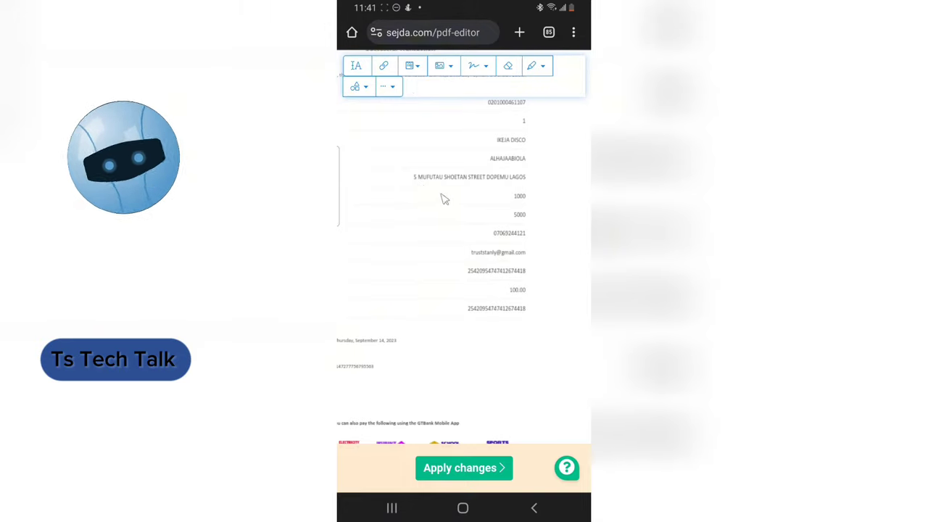
pyautogui.click(357, 67)
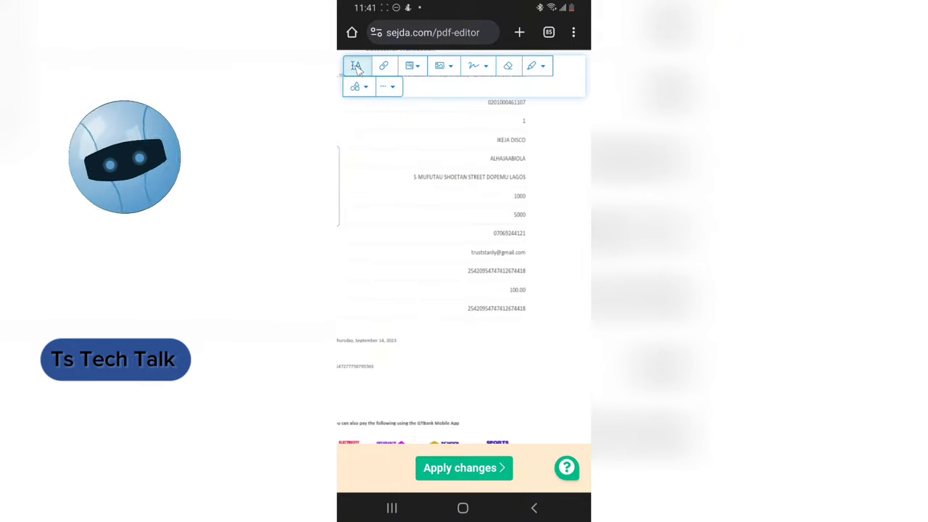
# Edit the amount 100.00 so it reads 100,000.00, then deselect it.
pyautogui.click(518, 290)
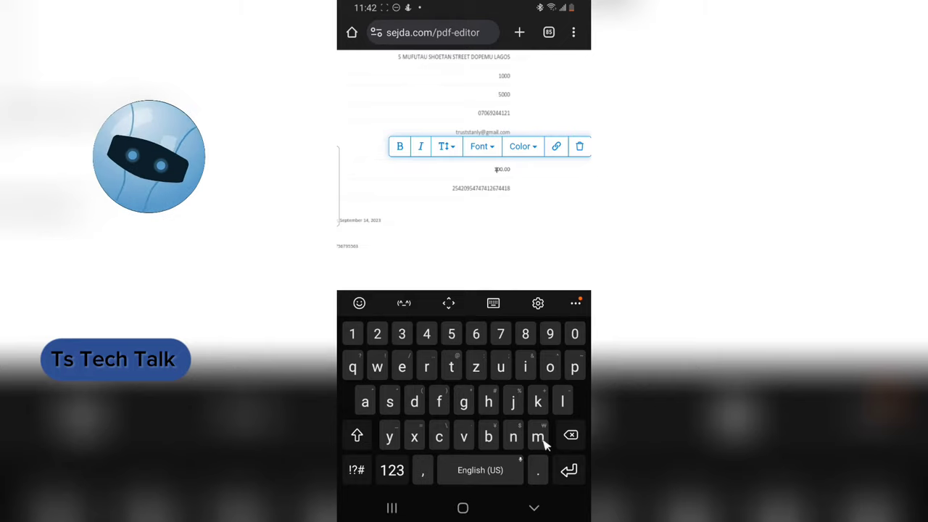
pyautogui.write('0')
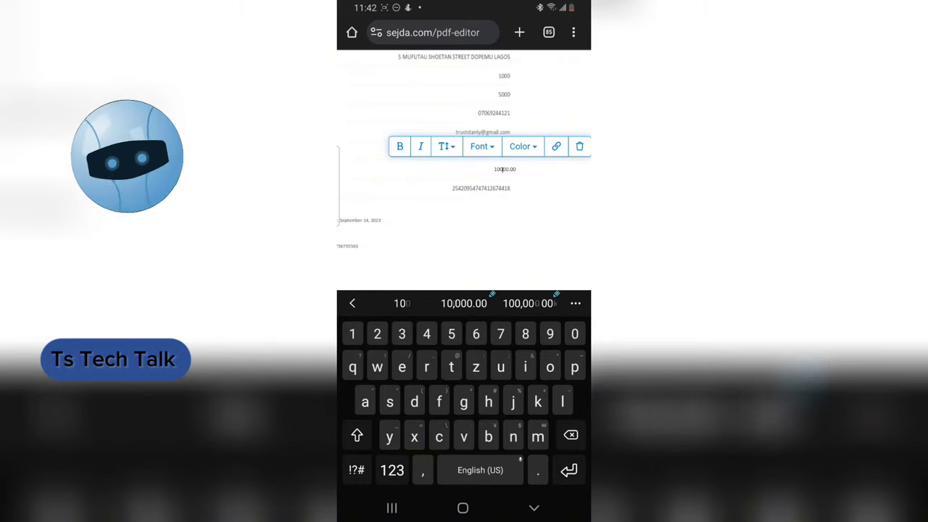
pyautogui.write('0,')
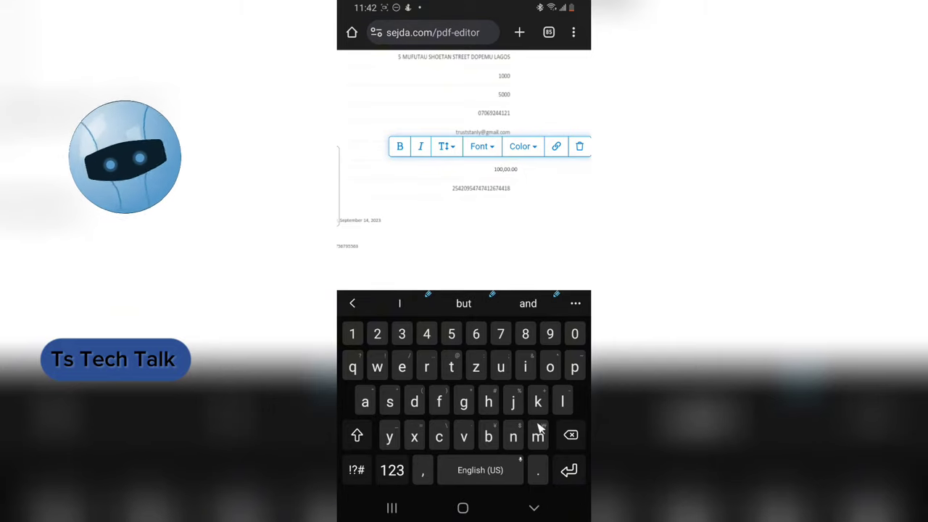
pyautogui.write('0')
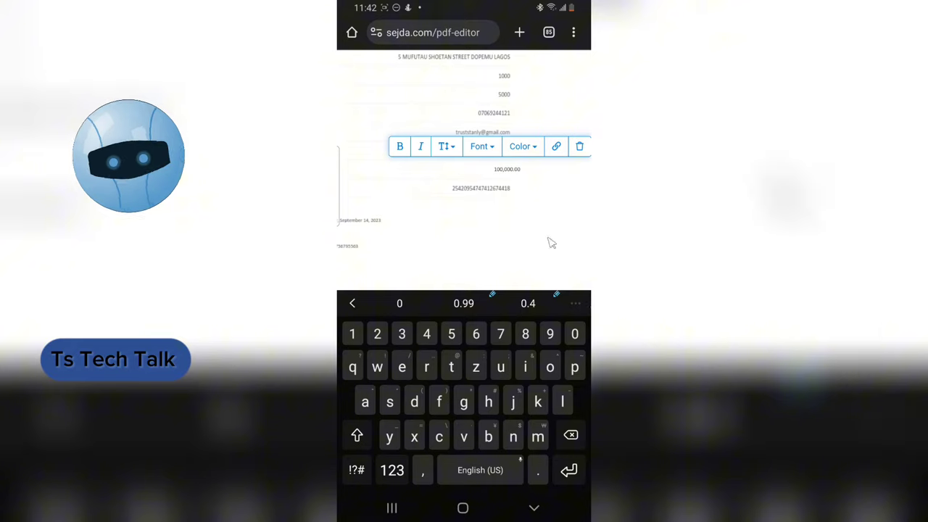
pyautogui.click(539, 188)
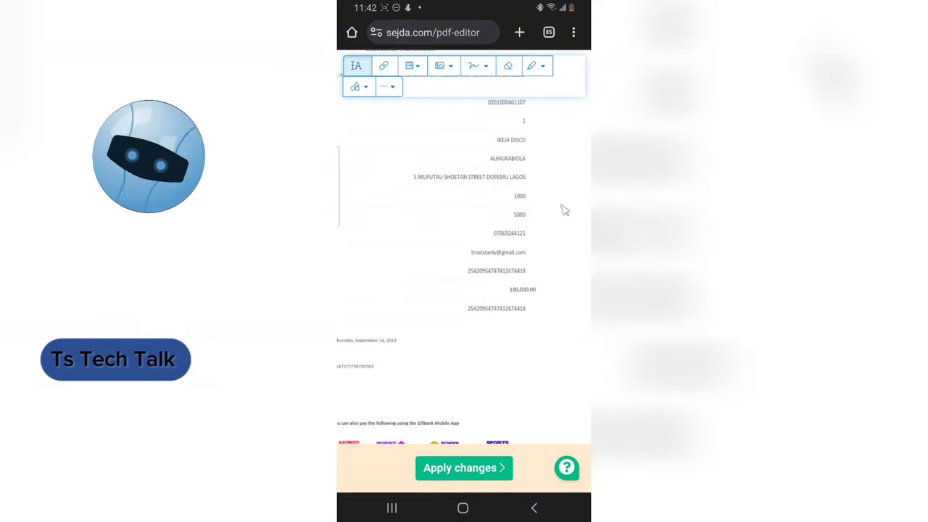
pyautogui.click(528, 290)
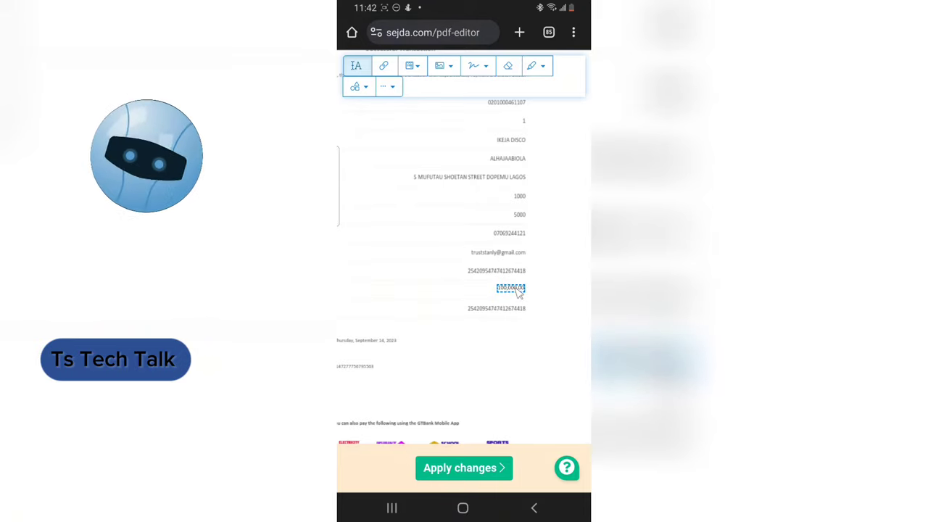
pyautogui.click(511, 288)
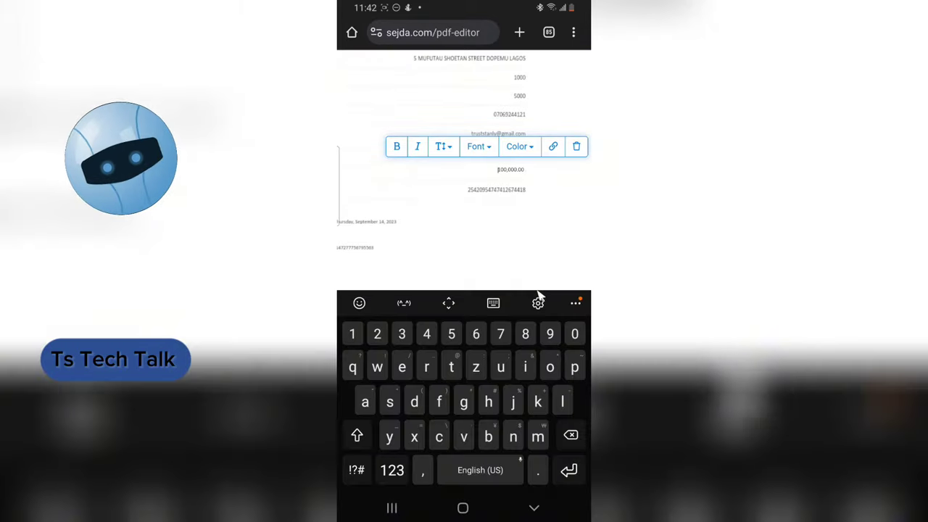
pyautogui.click(557, 222)
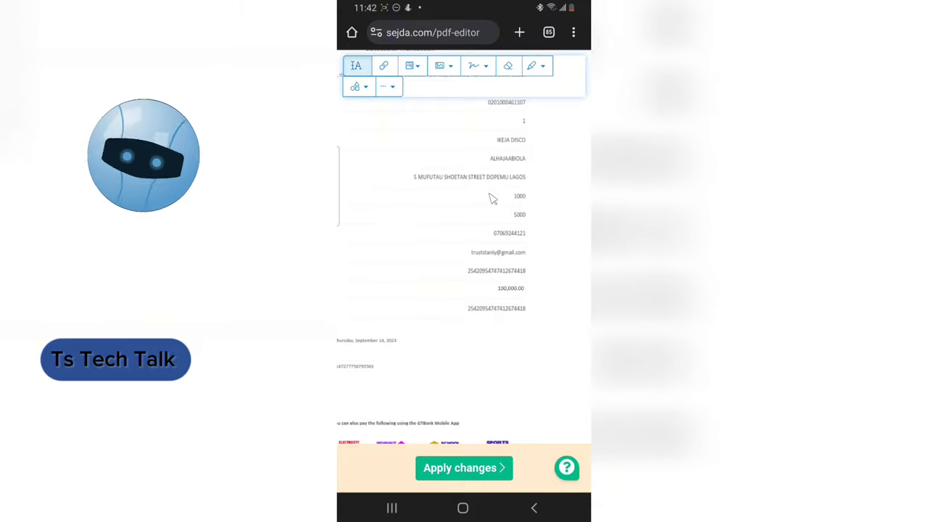
# Retype the address line's house number from 5 to 5C, dismissing the font replacement notice.
pyautogui.click(431, 185)
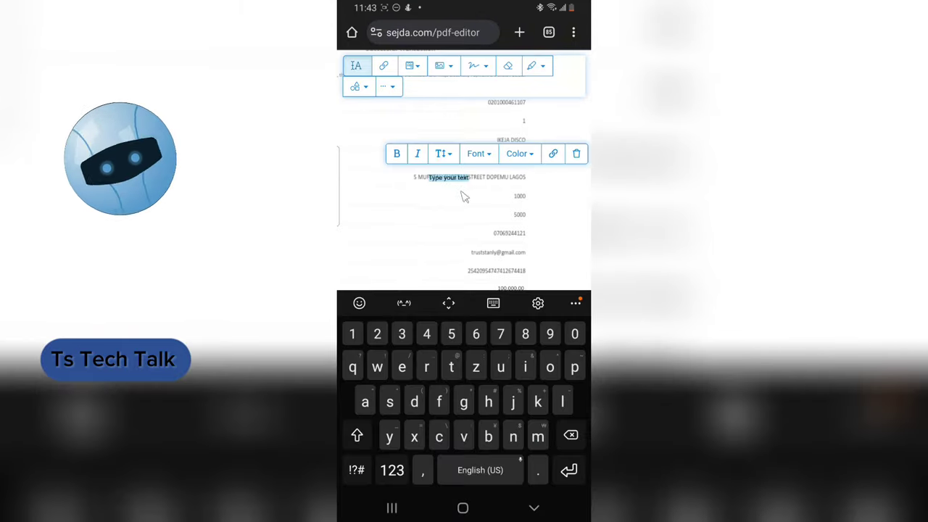
pyautogui.click(577, 154)
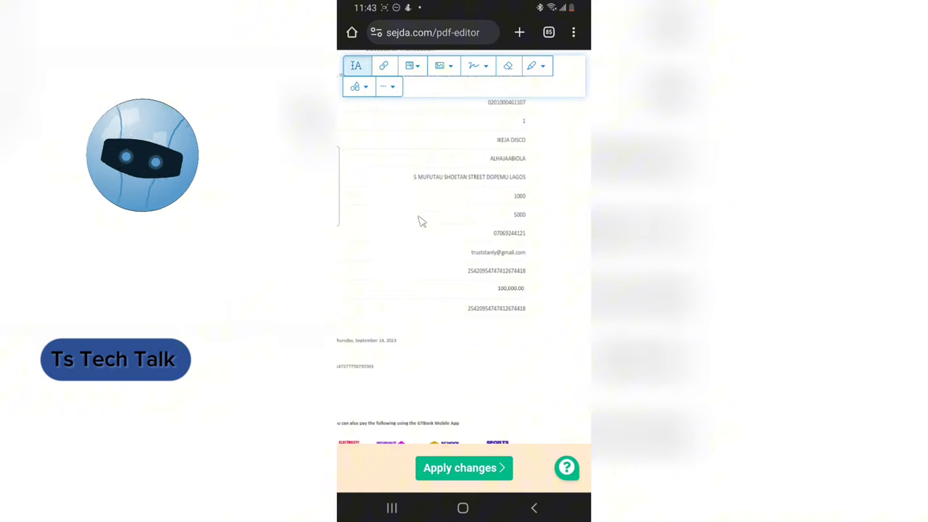
pyautogui.click(449, 181)
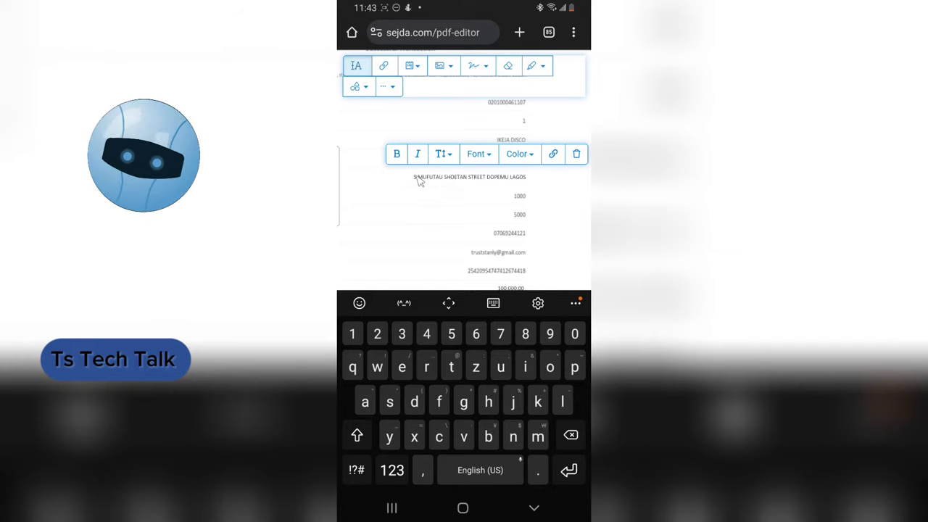
pyautogui.write('.')
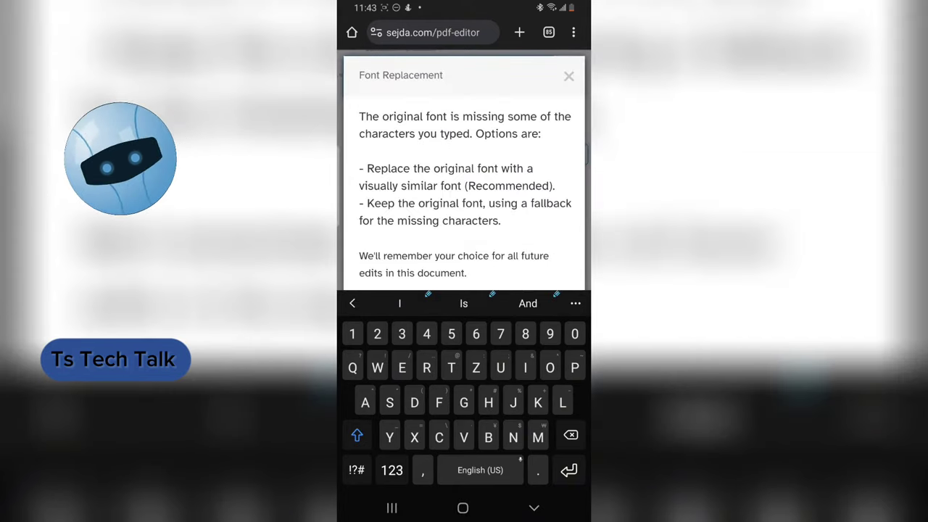
pyautogui.click(570, 76)
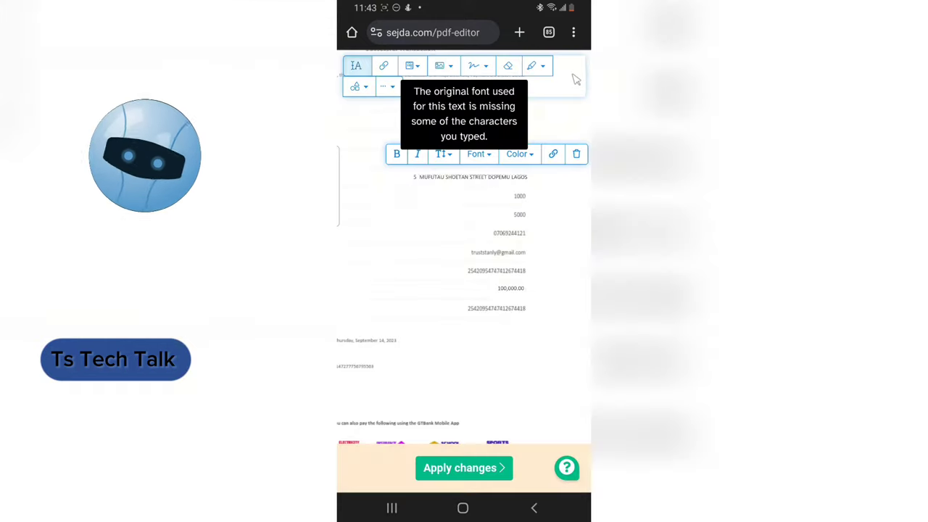
pyautogui.click(420, 181)
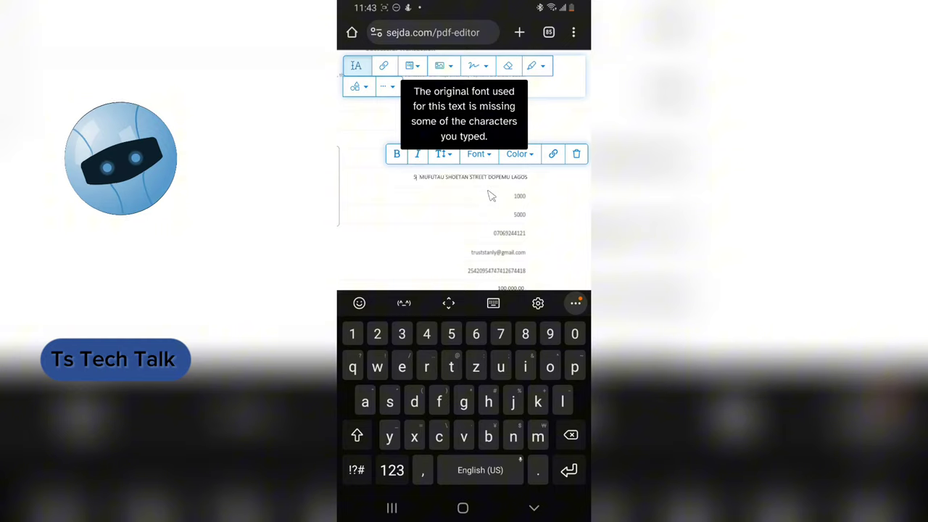
pyautogui.write('C')
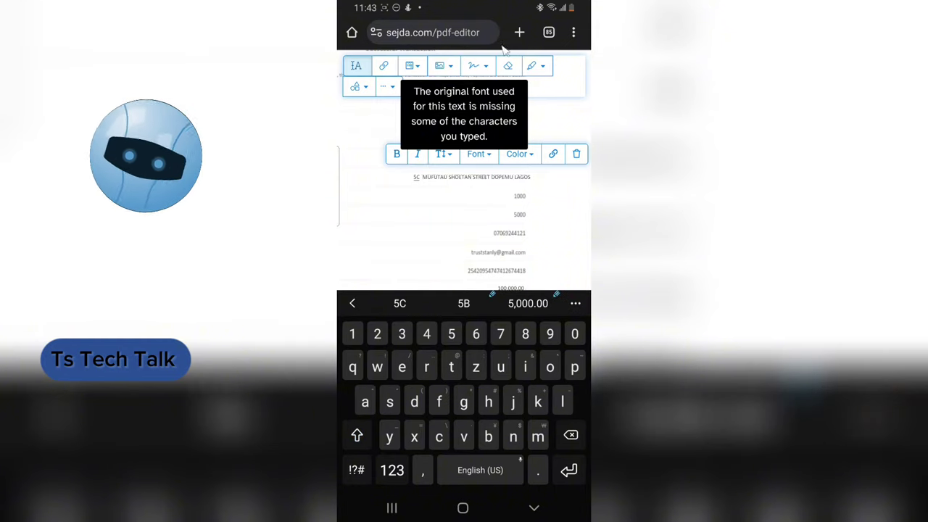
pyautogui.click(553, 193)
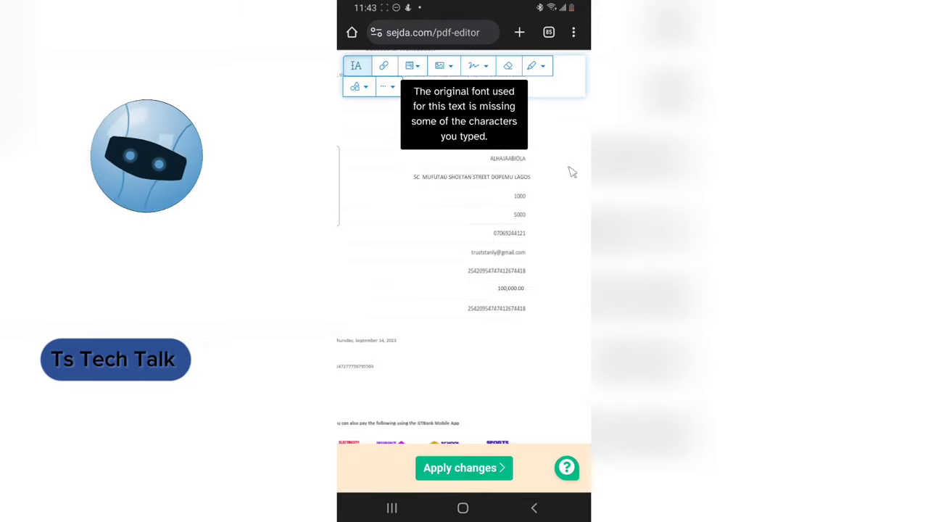
pyautogui.click(519, 181)
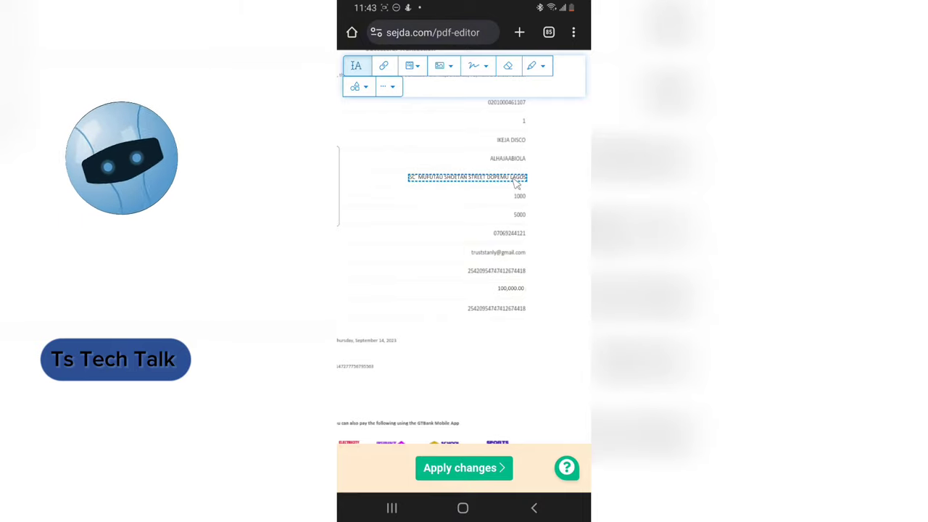
pyautogui.click(518, 182)
pyautogui.click(553, 206)
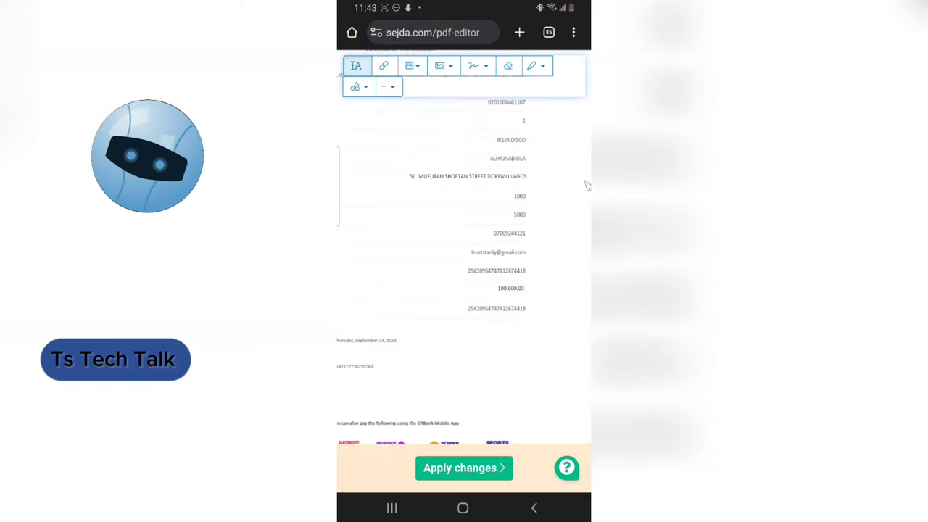
# Replace the name line above the address with 'Trust Tech Talk'.
pyautogui.doubleClick(523, 164)
pyautogui.click(518, 164)
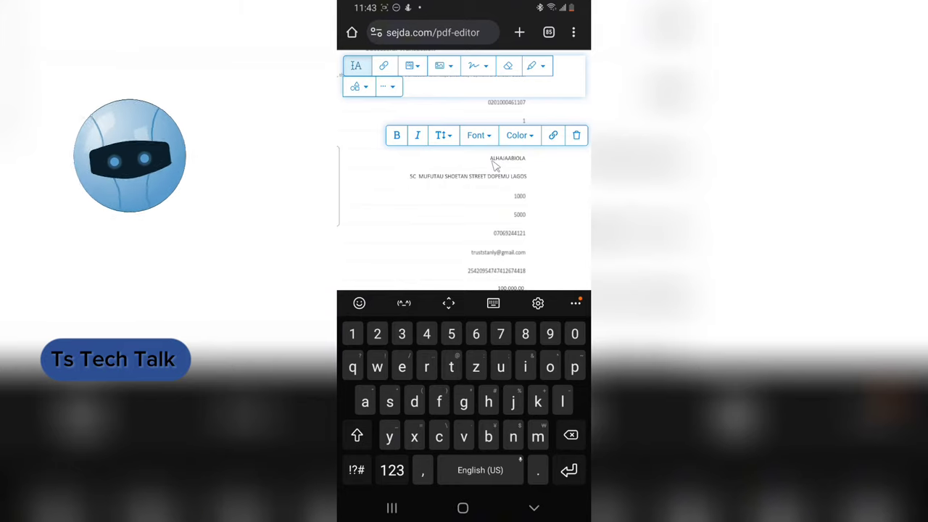
pyautogui.moveTo(496, 163); pyautogui.dragTo(527, 167)
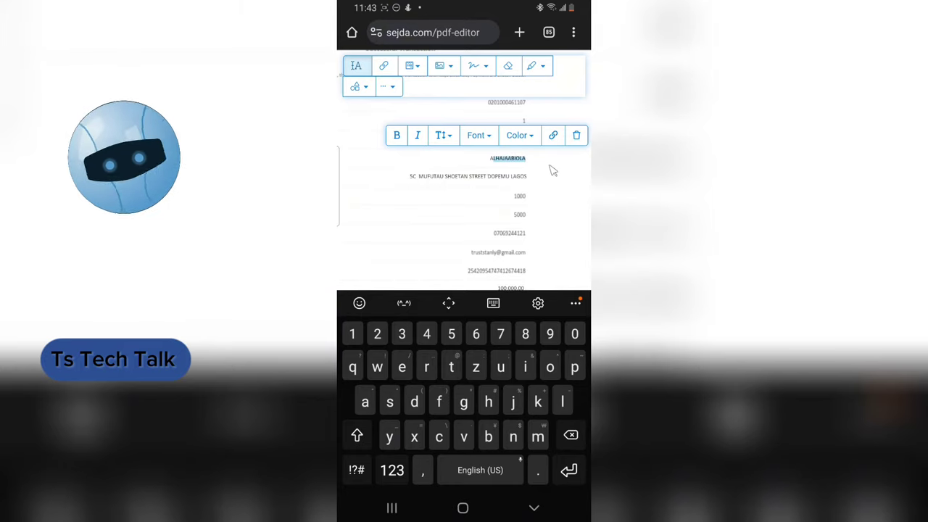
pyautogui.press('BackSpace')
pyautogui.write('Ts')
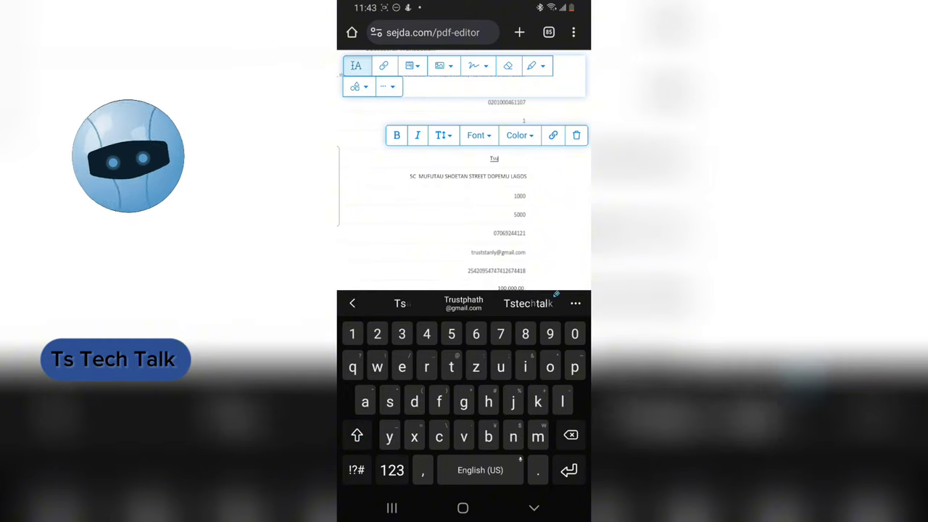
pyautogui.write('u')
pyautogui.press('BackSpace')
pyautogui.press('BackSpace')
pyautogui.write('ru')
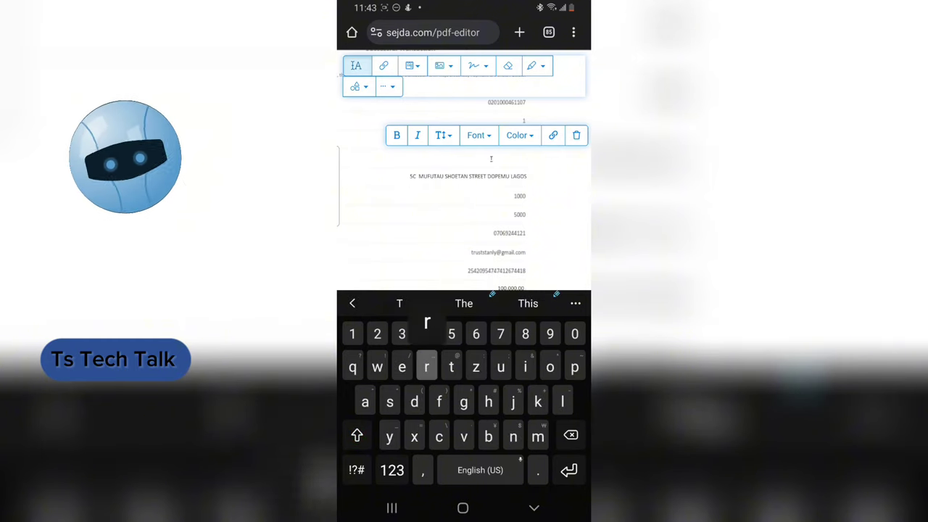
pyautogui.write('s')
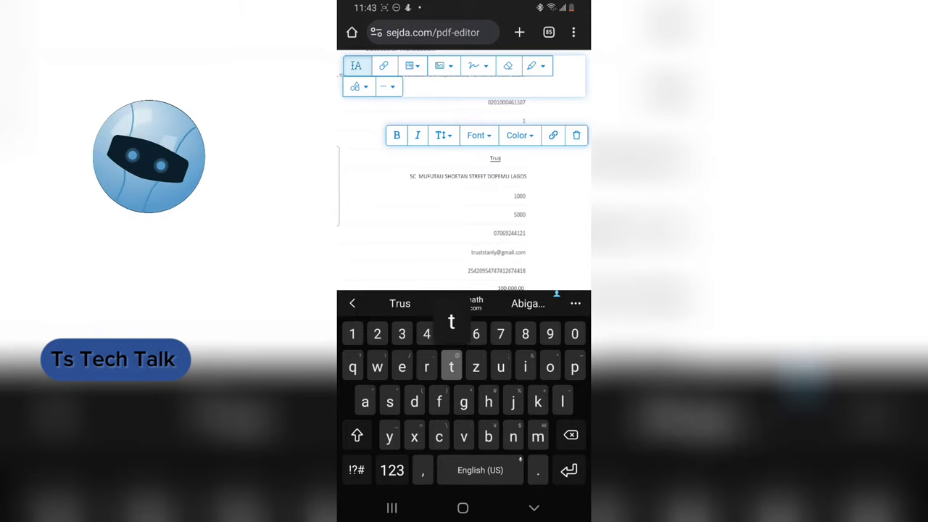
pyautogui.write('t Tech')
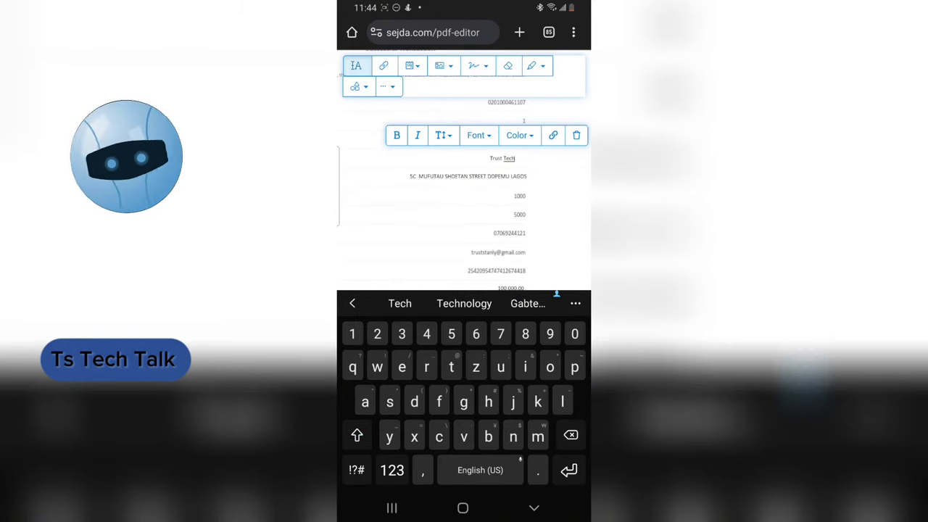
pyautogui.write(' T')
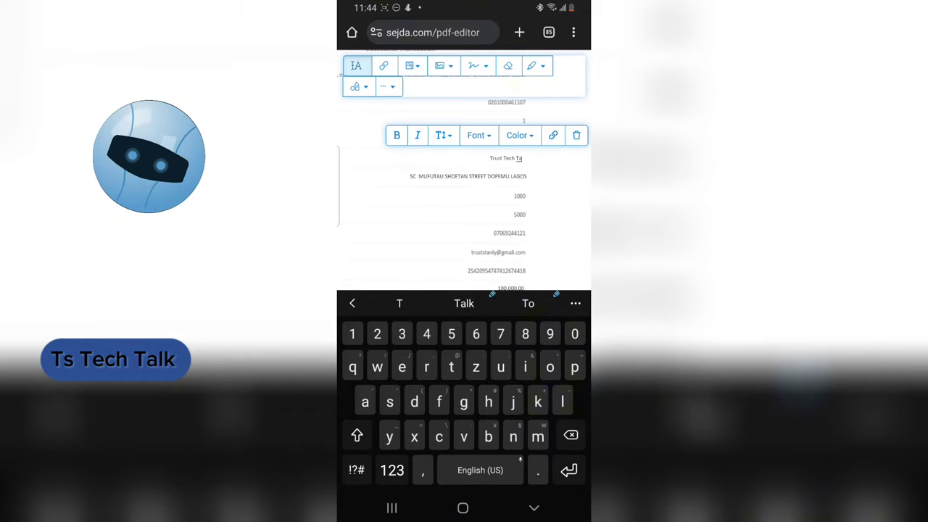
pyautogui.write('alk')
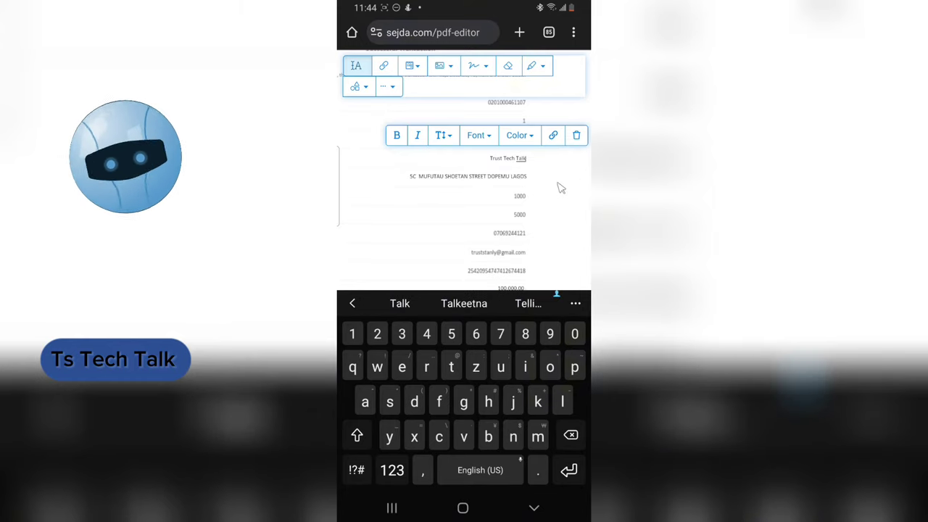
pyautogui.click(568, 182)
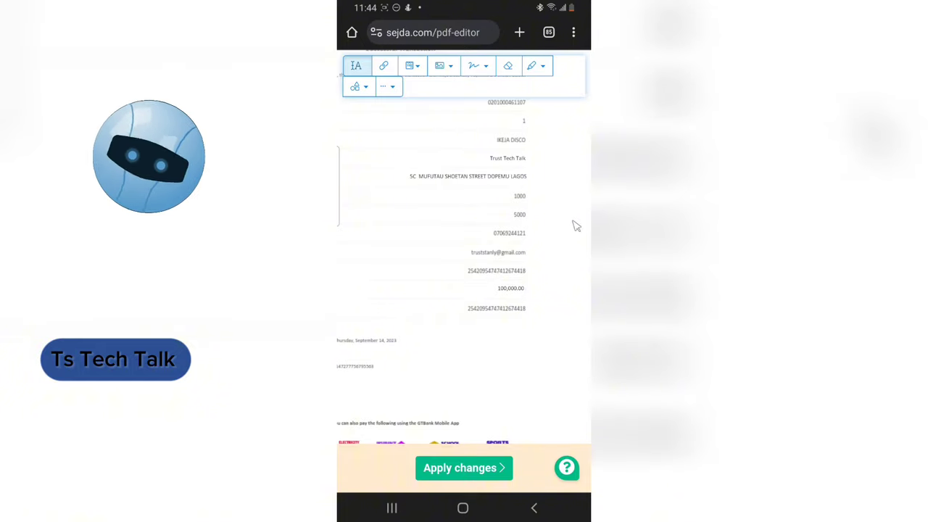
pyautogui.scroll(3, 580, 218)
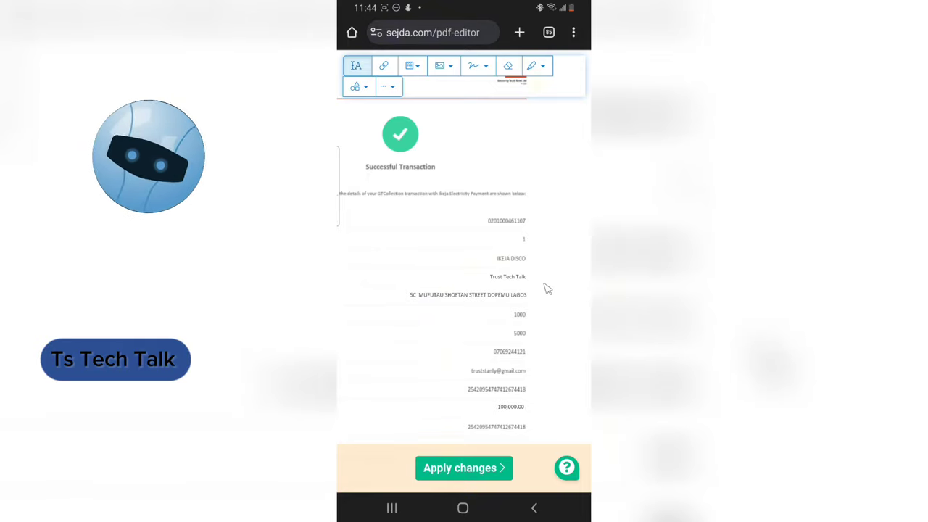
pyautogui.hscroll(-2, 464, 290)
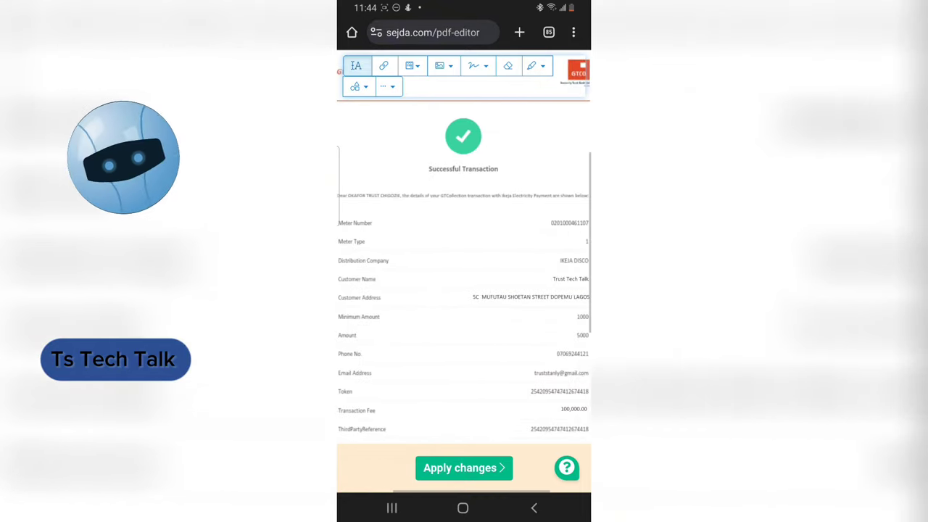
pyautogui.hscroll(-1, 514, 274)
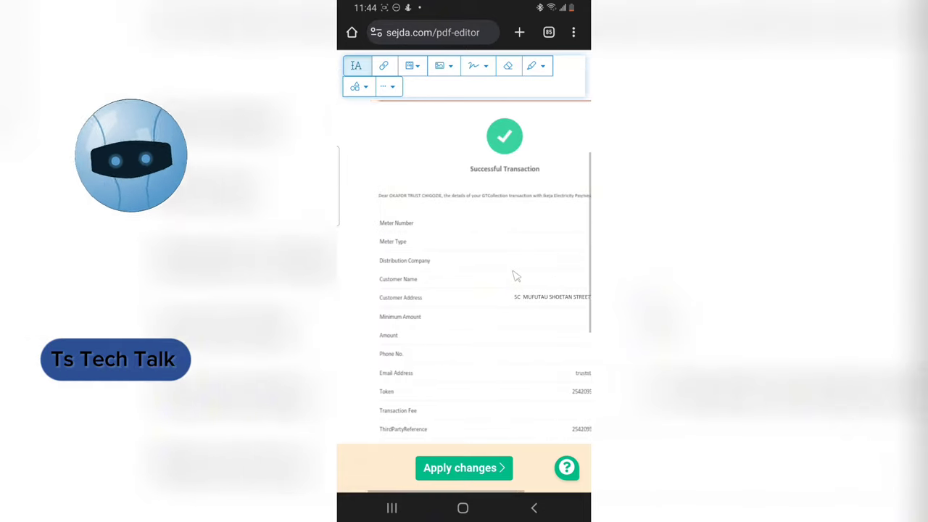
pyautogui.hscroll(1, 464, 290)
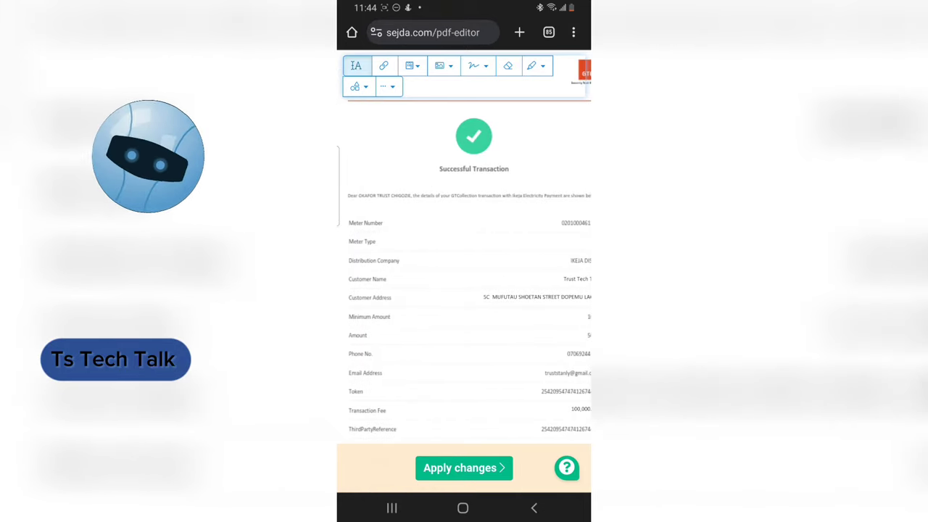
pyautogui.scroll(2, 464, 290)
pyautogui.scroll(-2, 465, 290)
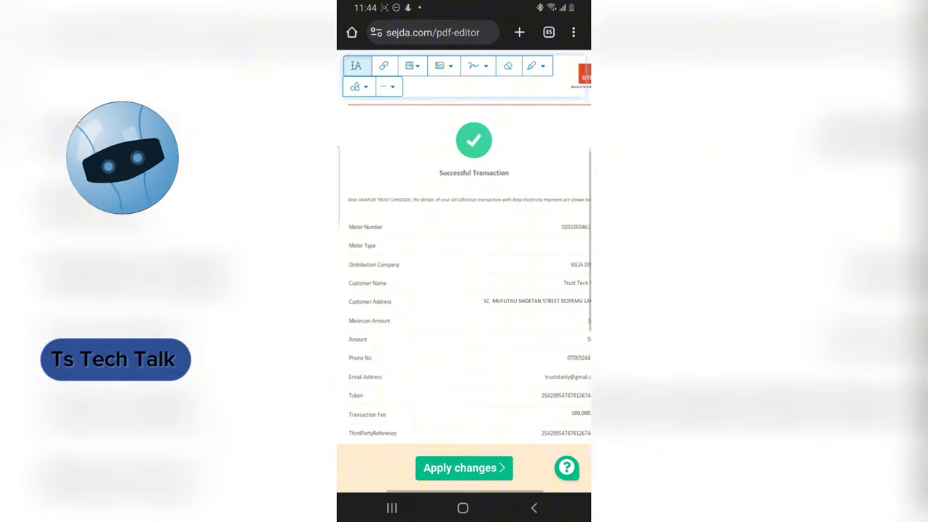
pyautogui.click(465, 174)
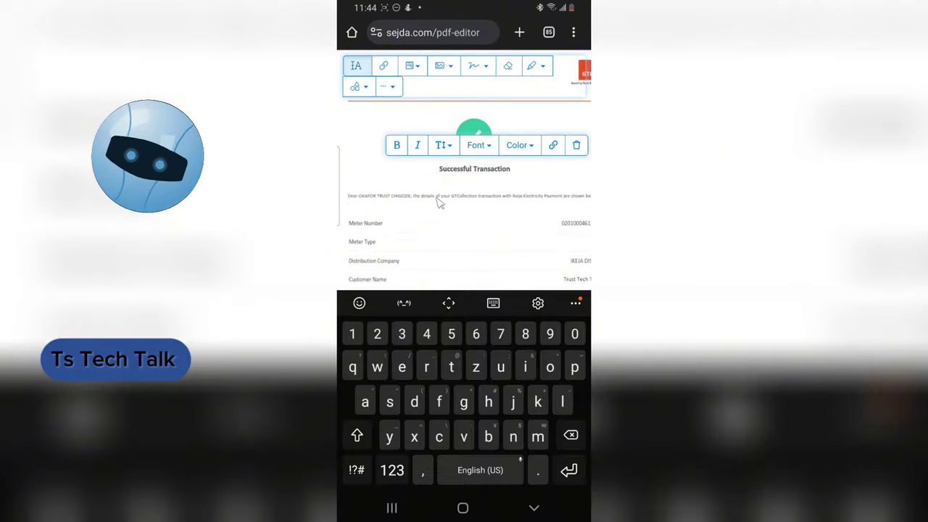
pyautogui.click(433, 204)
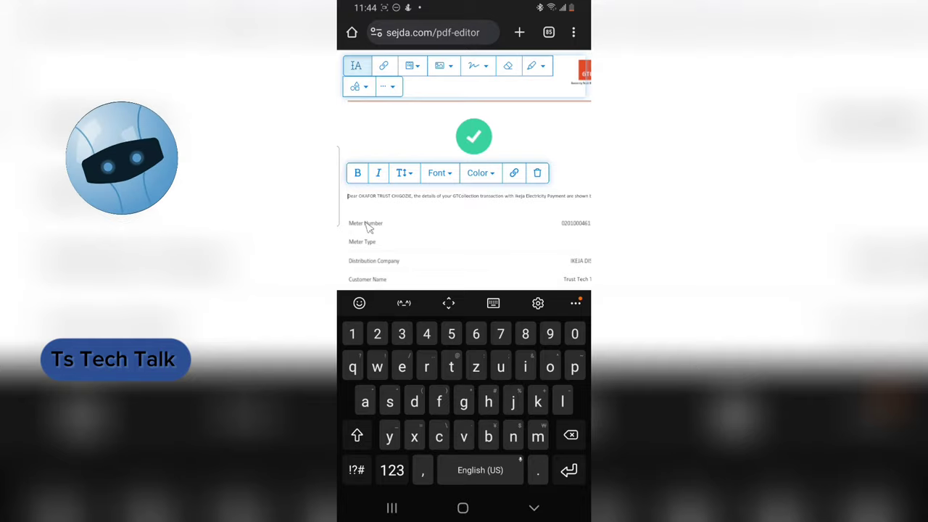
pyautogui.click(368, 227)
pyautogui.click(371, 242)
pyautogui.click(375, 260)
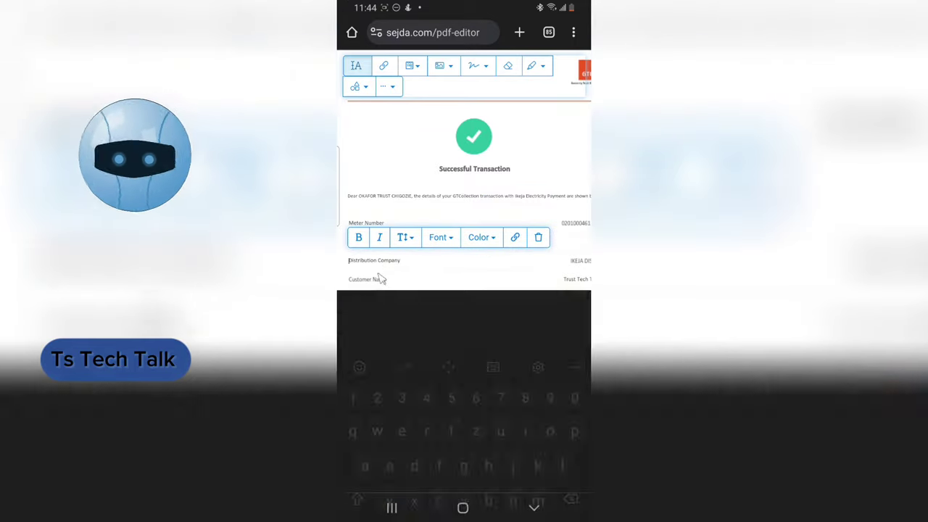
pyautogui.click(373, 280)
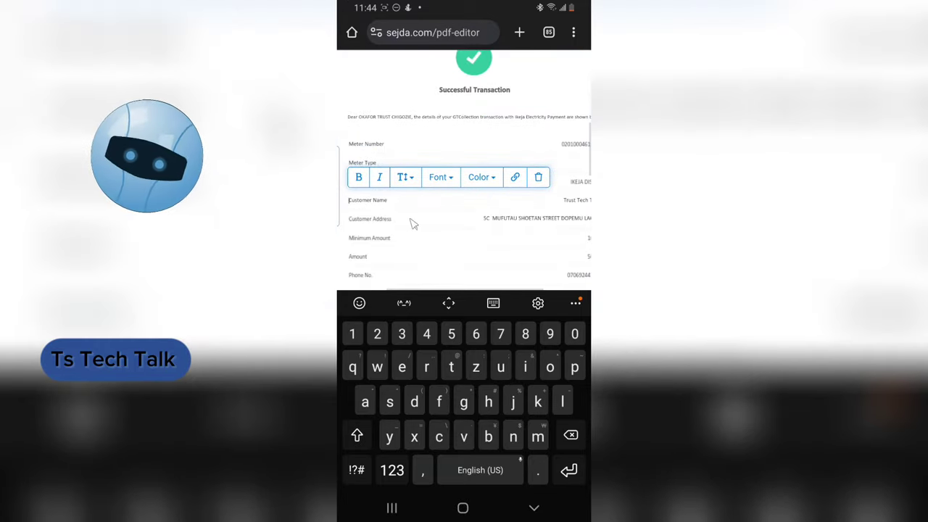
pyautogui.click(373, 220)
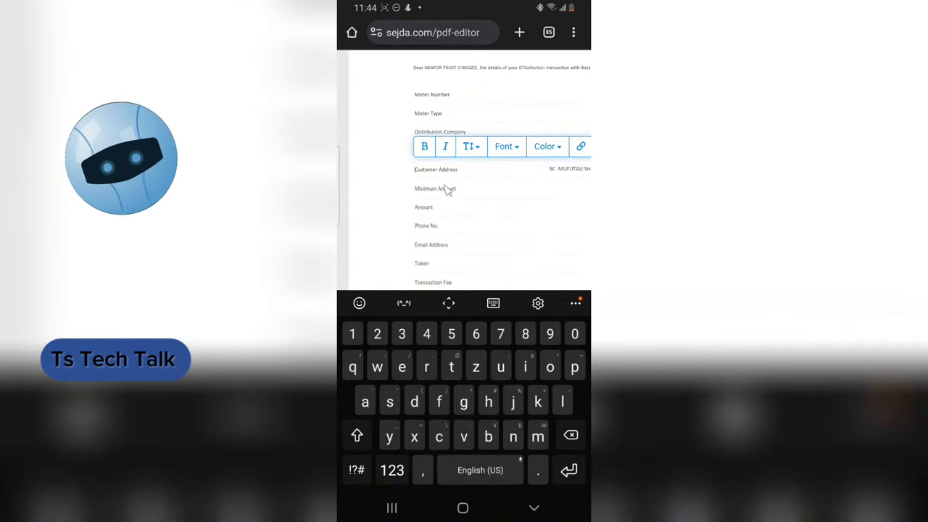
pyautogui.click(444, 192)
pyautogui.click(432, 199)
pyautogui.click(435, 187)
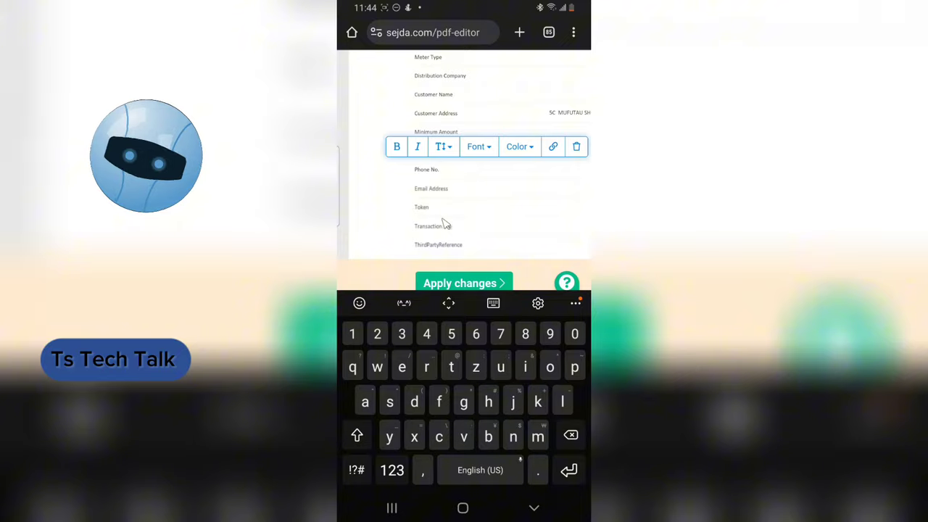
pyautogui.click(442, 193)
pyautogui.click(431, 194)
pyautogui.click(423, 191)
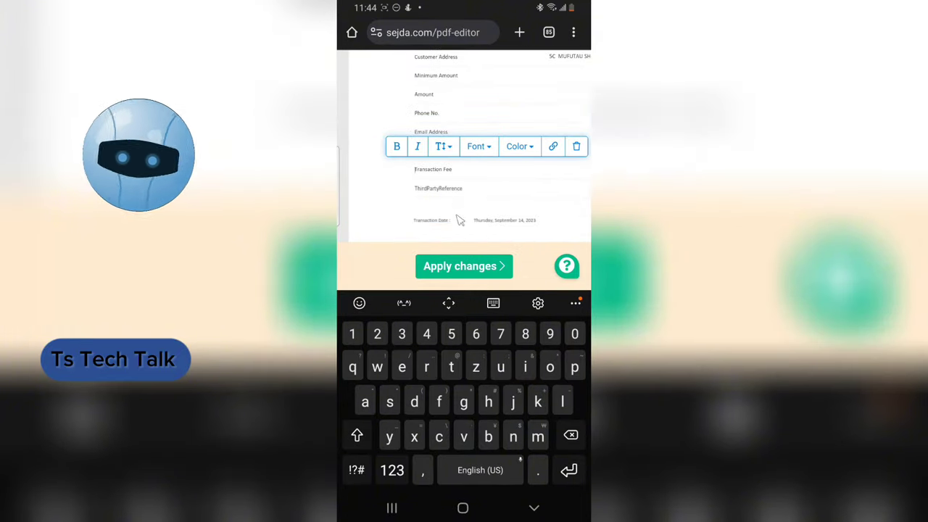
pyautogui.click(453, 194)
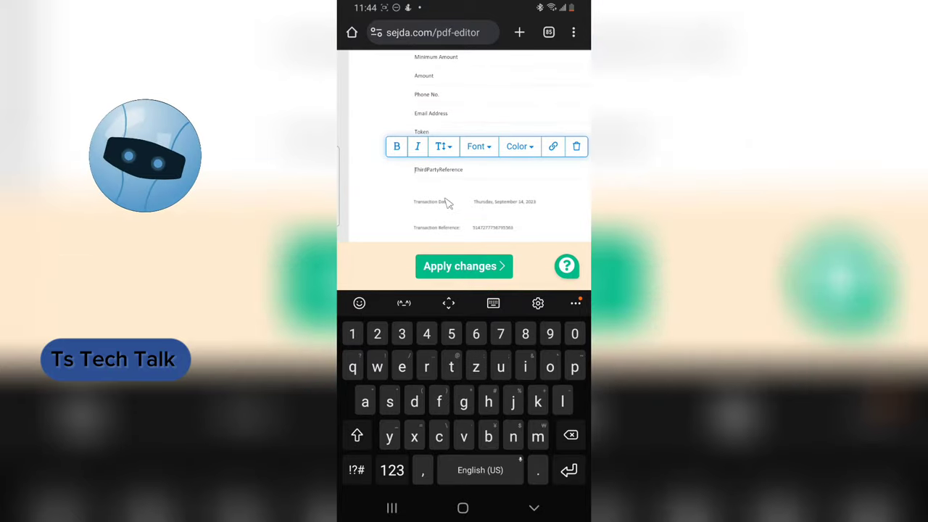
pyautogui.click(447, 203)
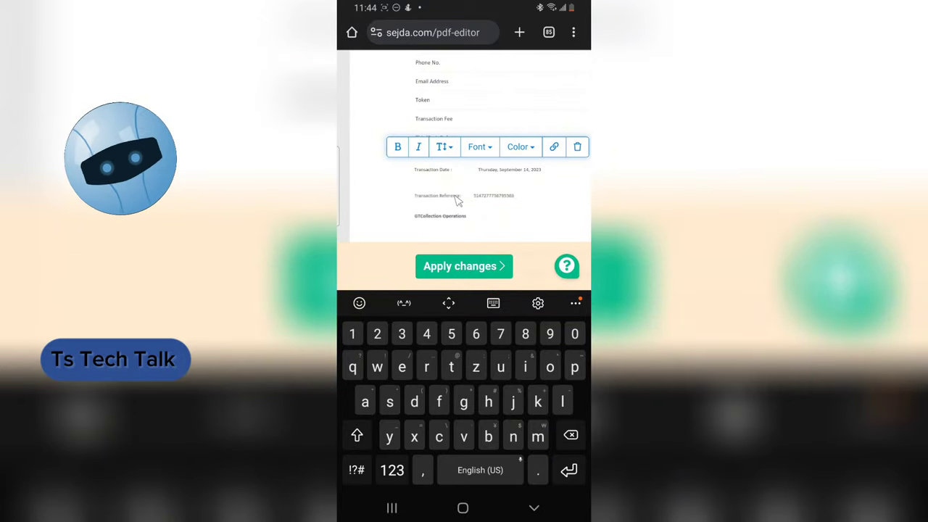
pyautogui.click(457, 201)
pyautogui.click(460, 197)
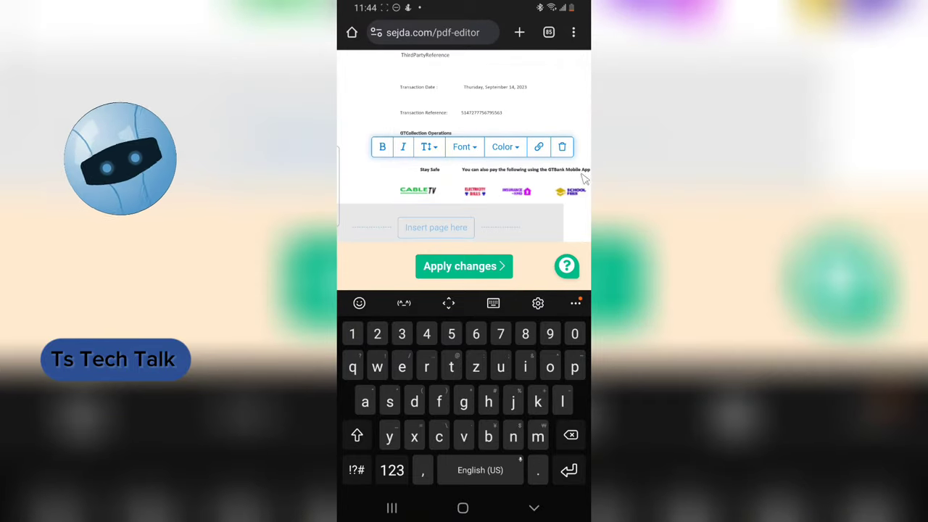
pyautogui.hscroll(3, 582, 176)
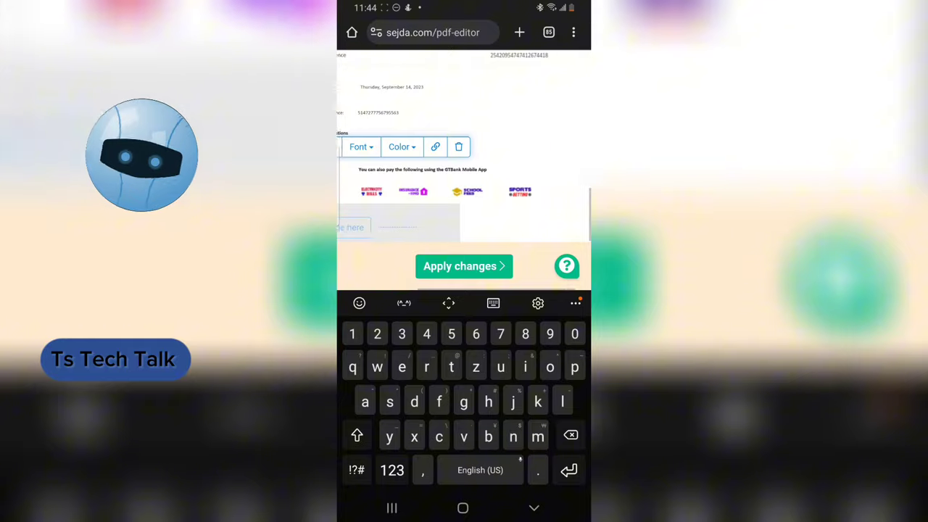
pyautogui.scroll(3, 582, 176)
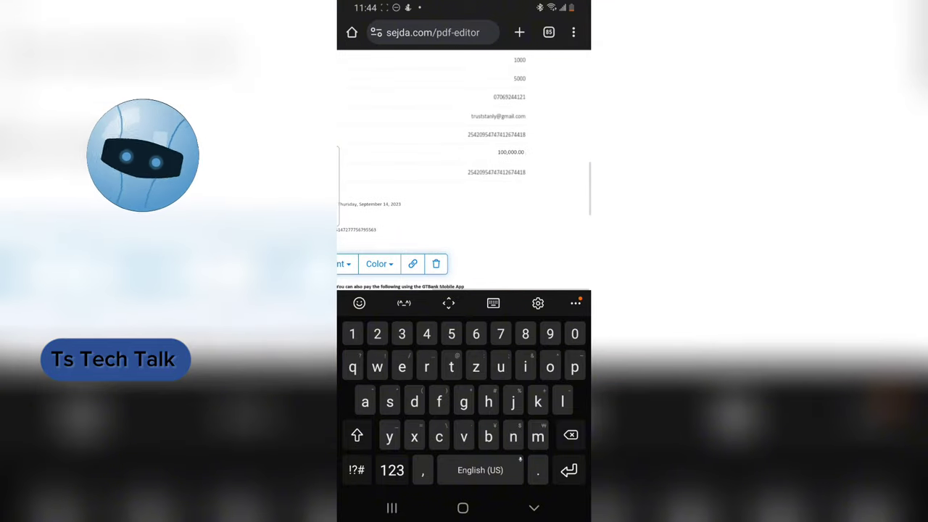
# Step through the receipt's value fields, from reference numbers and amounts to the meter number.
pyautogui.click(506, 178)
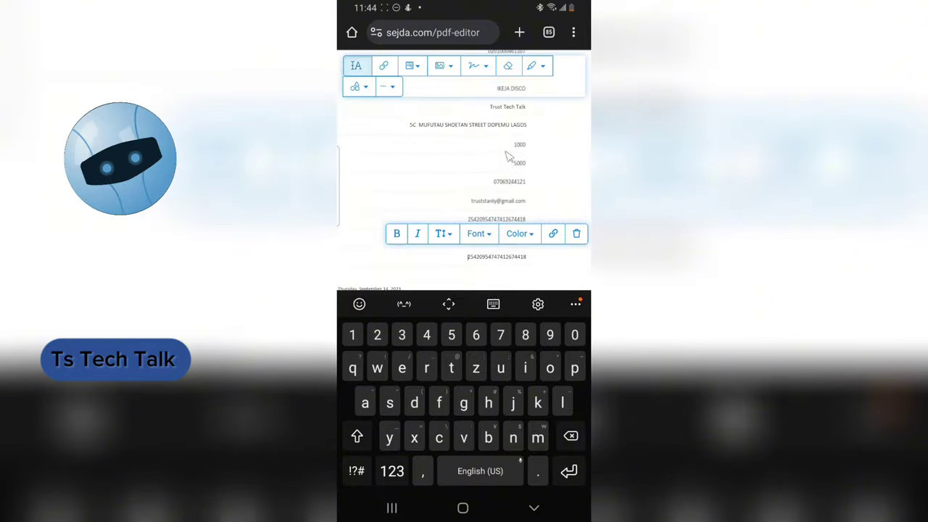
pyautogui.click(512, 221)
pyautogui.click(510, 181)
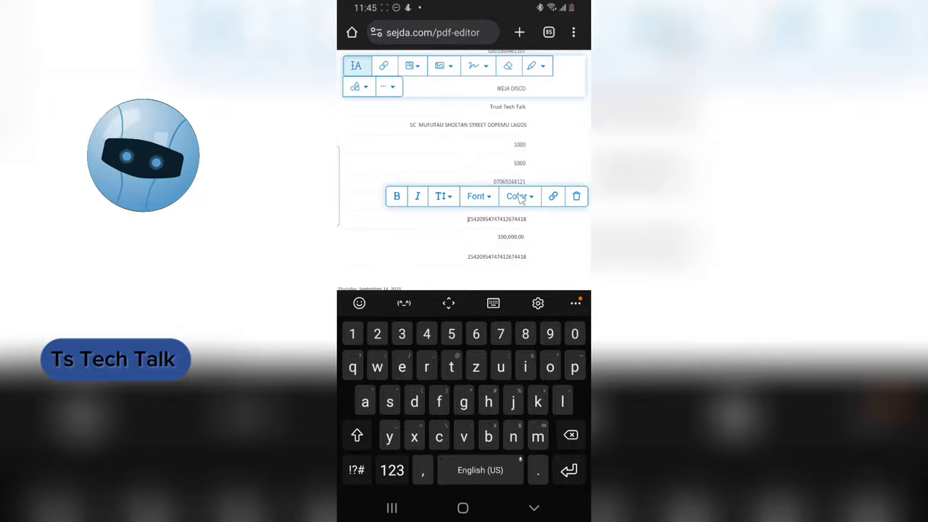
pyautogui.click(519, 145)
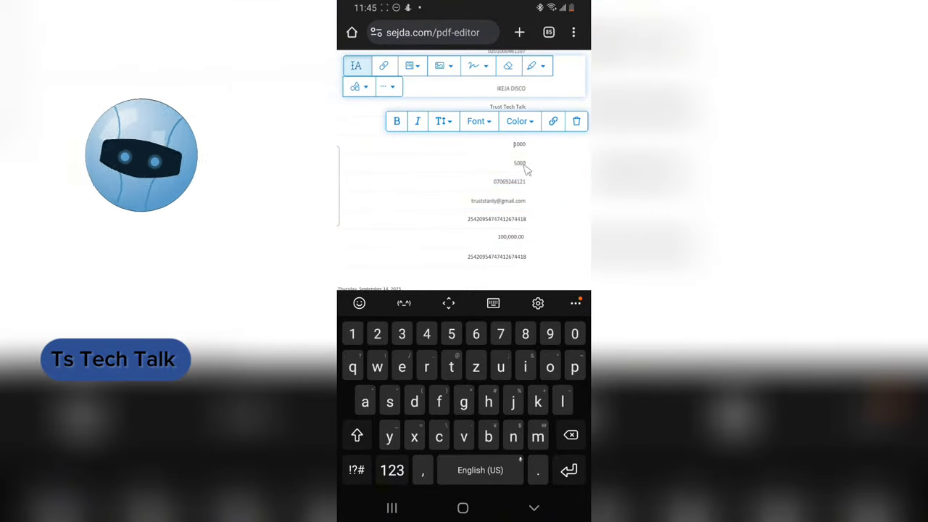
pyautogui.click(519, 163)
pyautogui.click(520, 186)
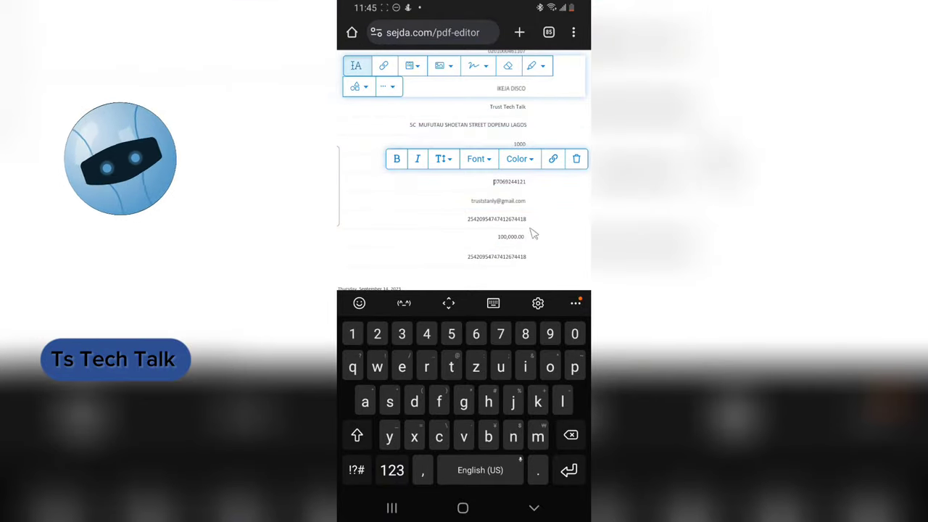
pyautogui.click(510, 204)
pyautogui.scroll(2, 557, 215)
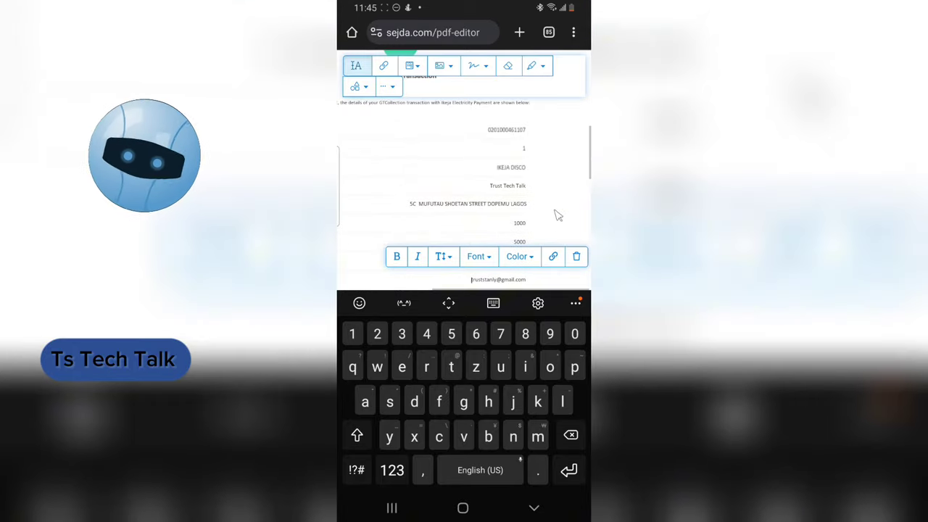
pyautogui.click(516, 166)
pyautogui.click(508, 130)
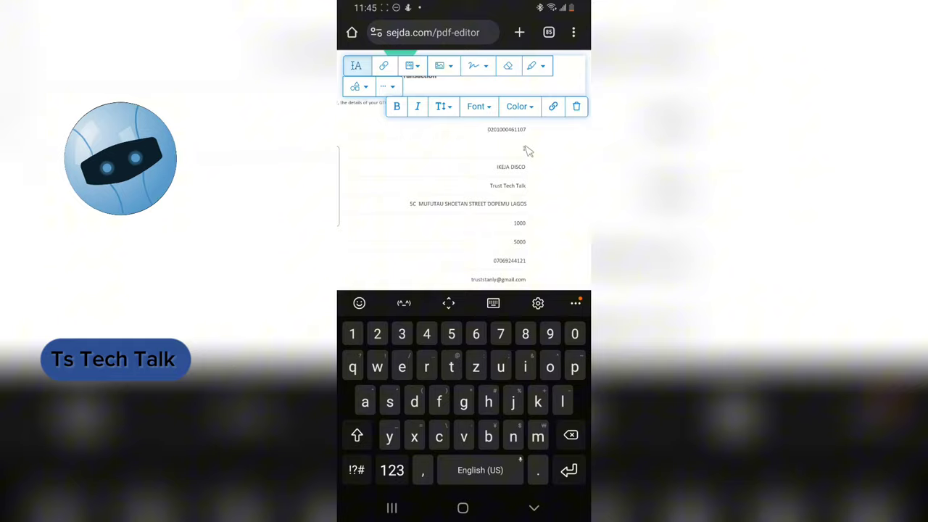
pyautogui.click(556, 172)
# Enter 1 in the empty Meter Type row, then add and discard an empty text box.
pyautogui.click(527, 150)
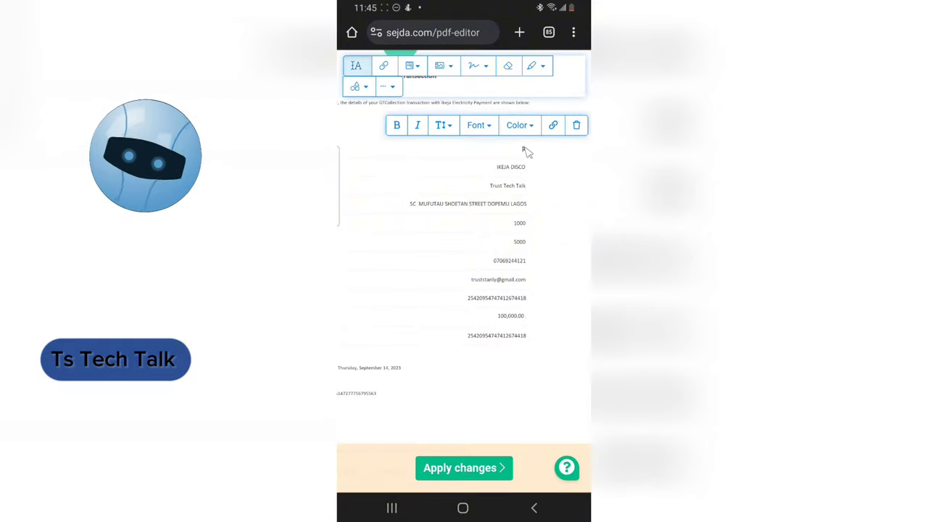
pyautogui.write('1')
pyautogui.click(560, 203)
pyautogui.scroll(-1, 563, 208)
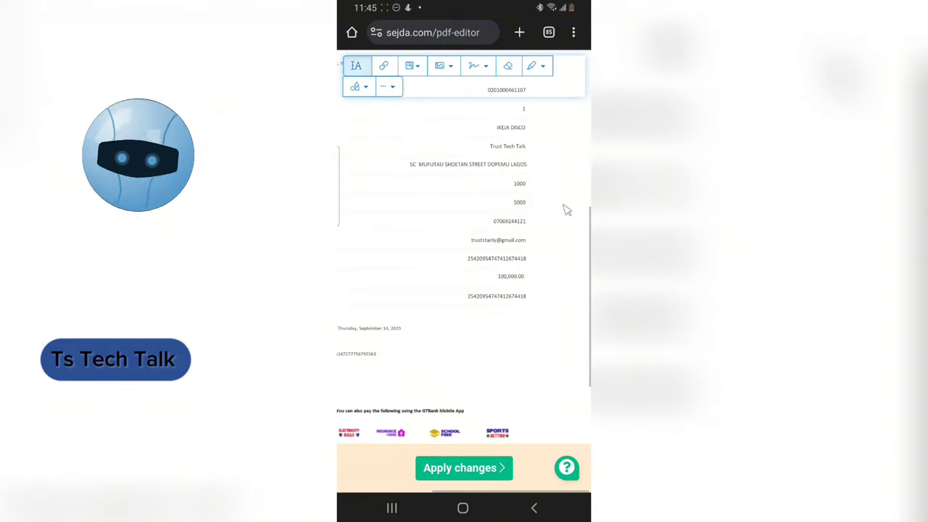
pyautogui.scroll(-3, 570, 248)
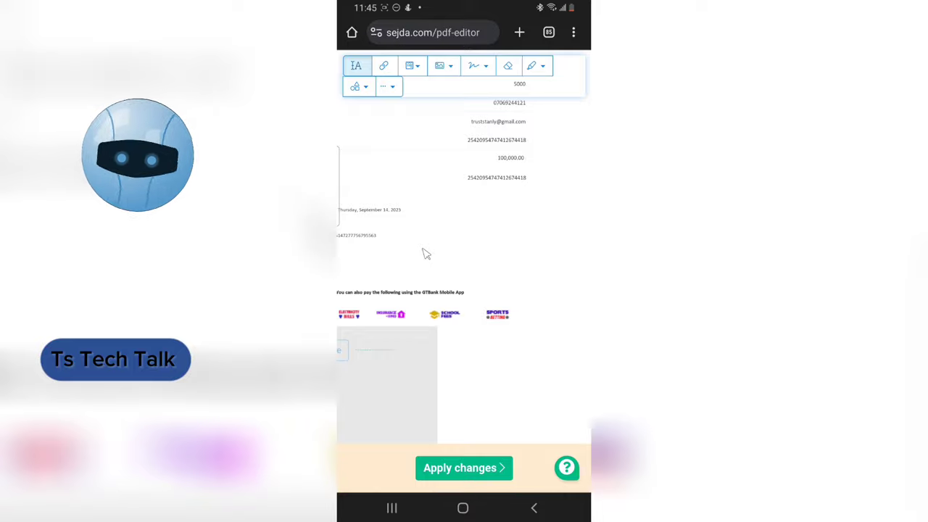
pyautogui.click(512, 261)
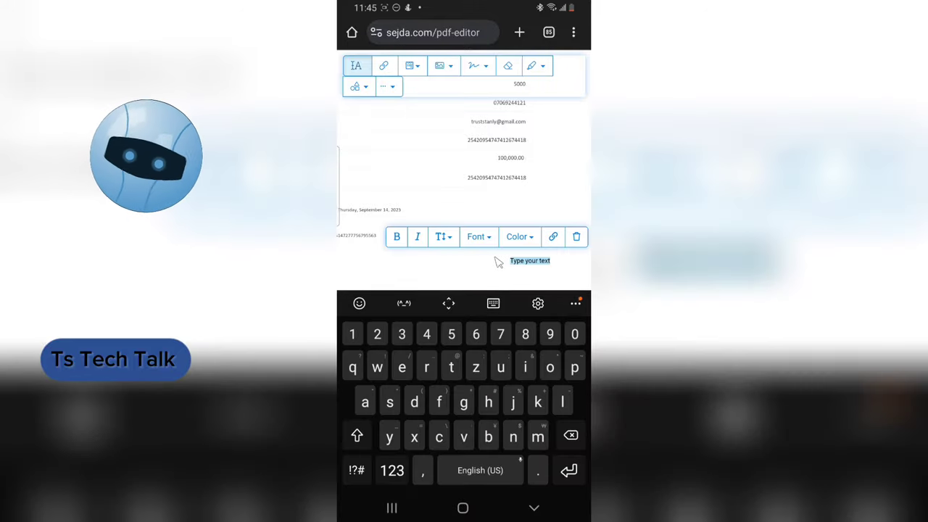
pyautogui.click(585, 249)
pyautogui.scroll(10, 464, 275)
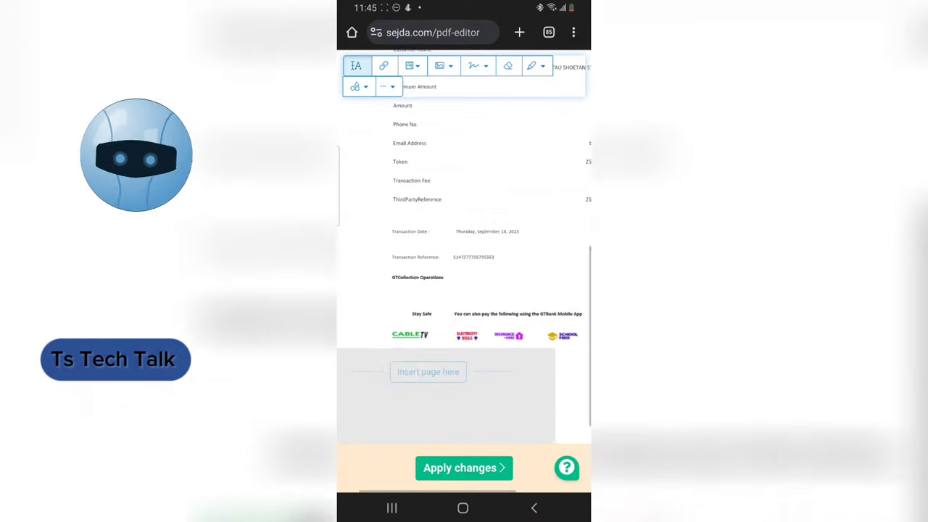
pyautogui.scroll(5, 464, 275)
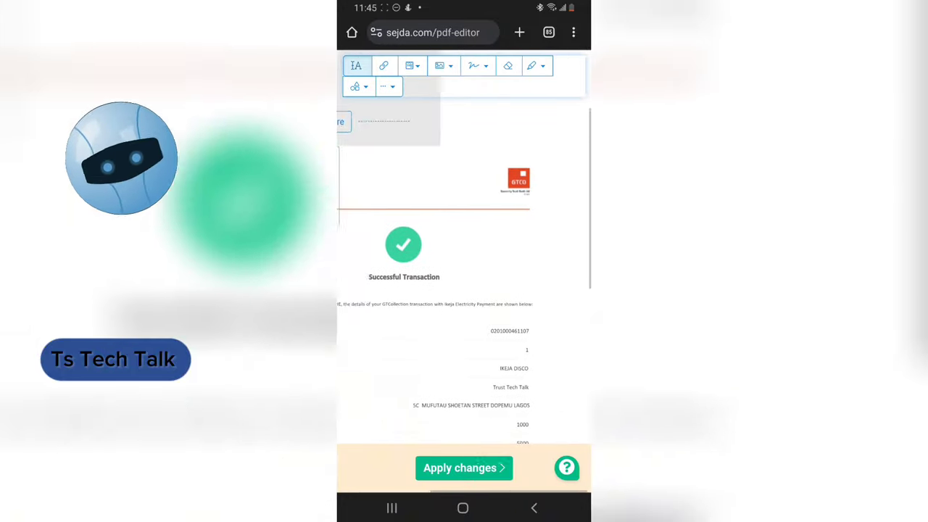
pyautogui.hscroll(-2, 465, 276)
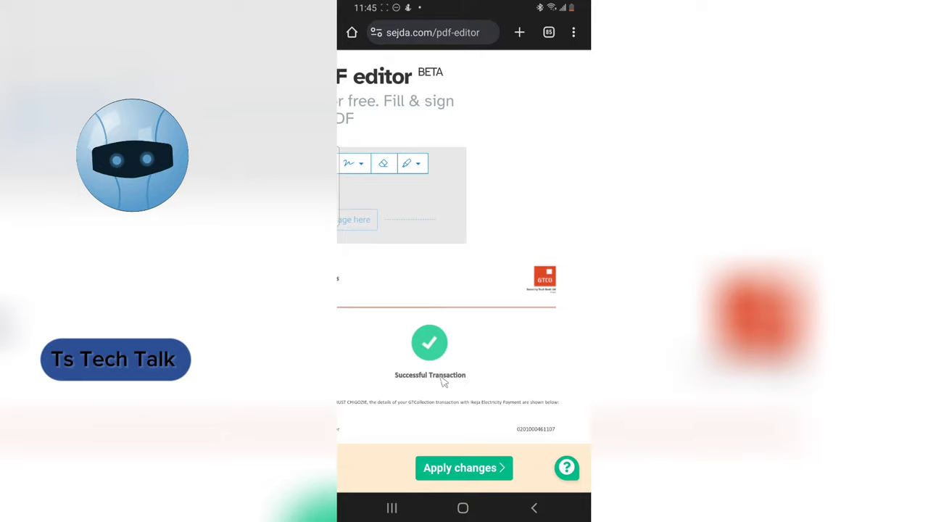
pyautogui.hscroll(-5, 470, 380)
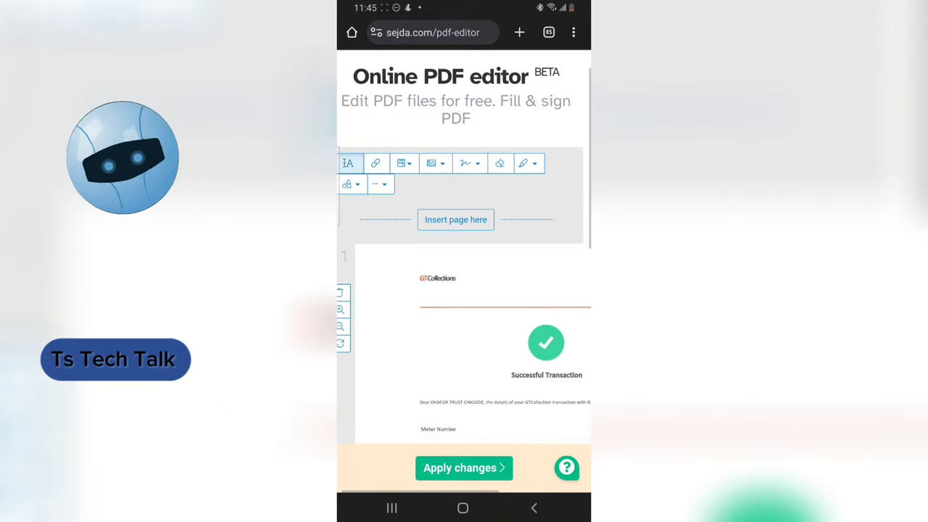
# Search Google in a new tab for 'stanbic bank logo'.
pyautogui.click(519, 32)
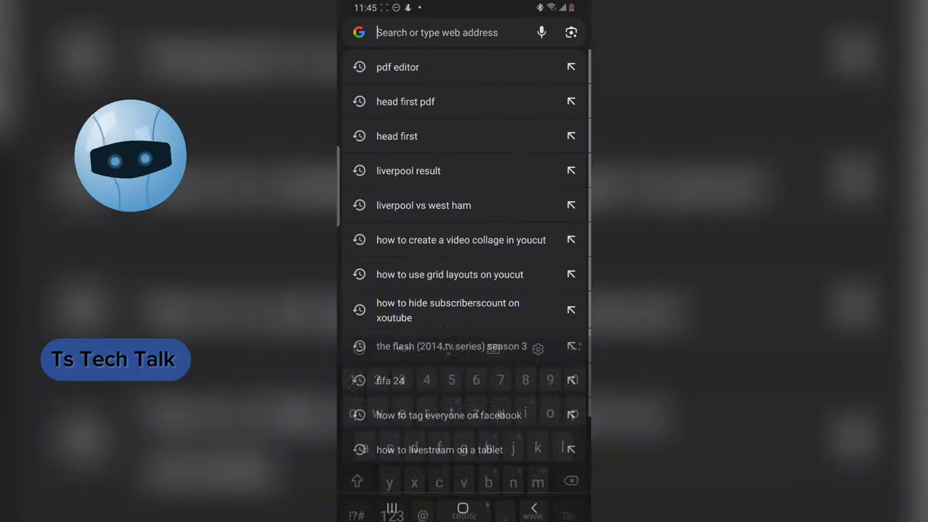
pyautogui.write('stan')
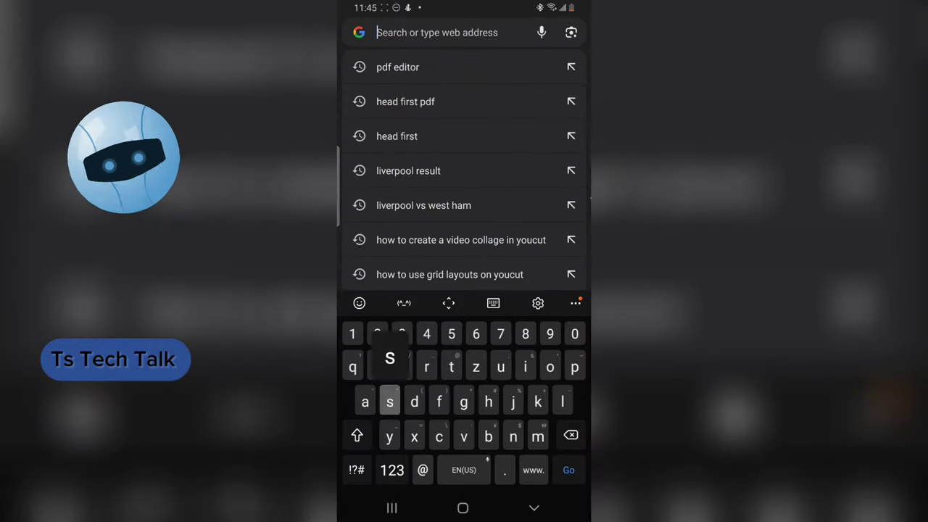
pyautogui.write('b')
pyautogui.press('BackSpace')
pyautogui.write('bic')
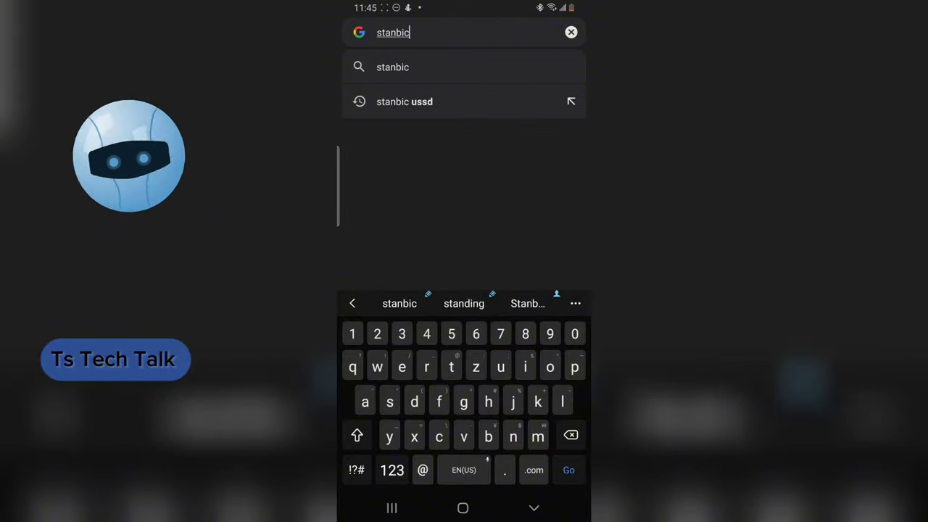
pyautogui.write(' bank logo')
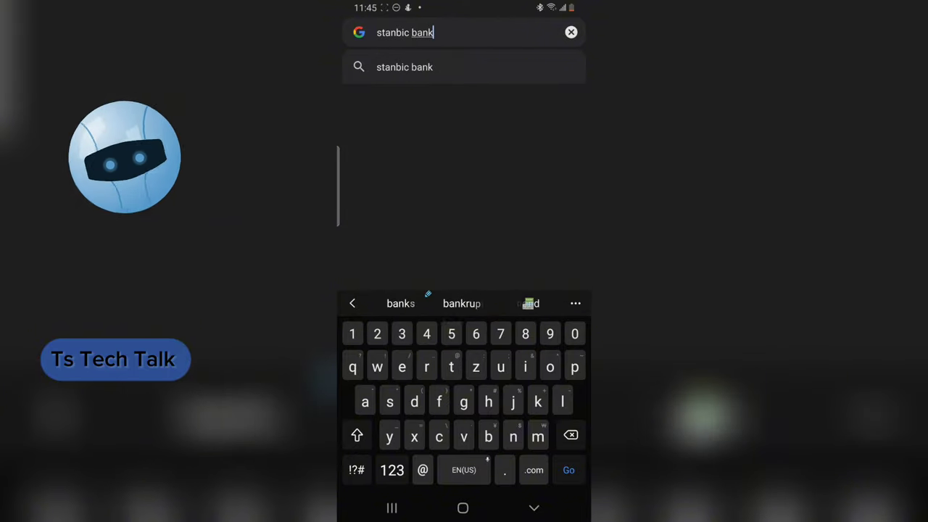
pyautogui.press('Return')
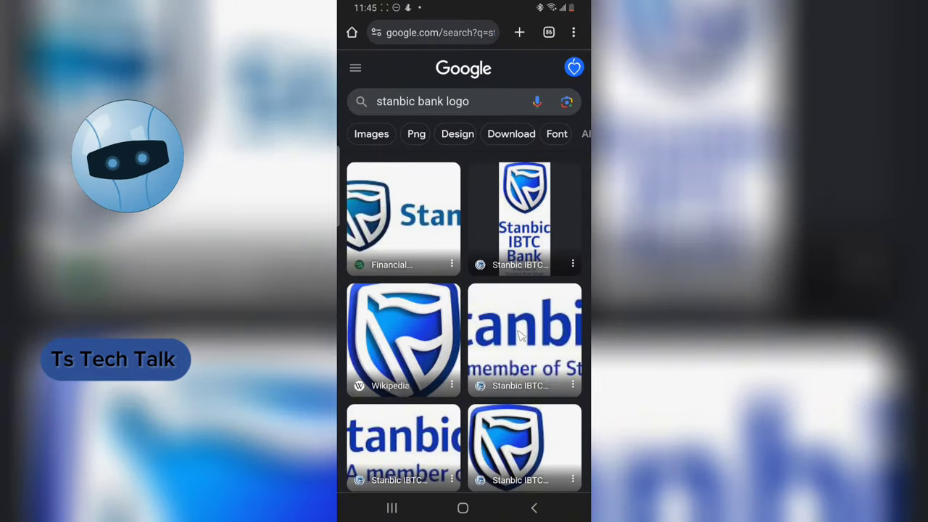
pyautogui.scroll(-3, 549, 342)
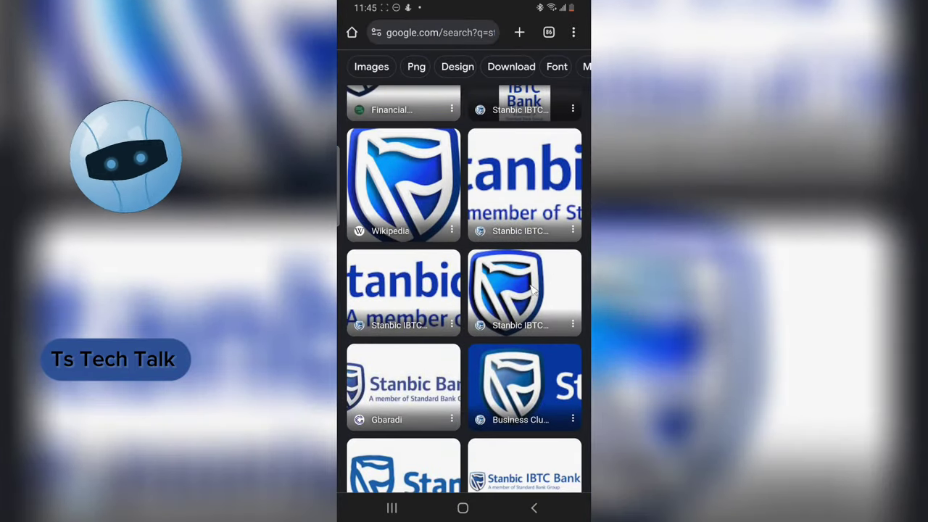
# Download the Wikipedia Standard Bank shield logo image from the results.
pyautogui.click(445, 187)
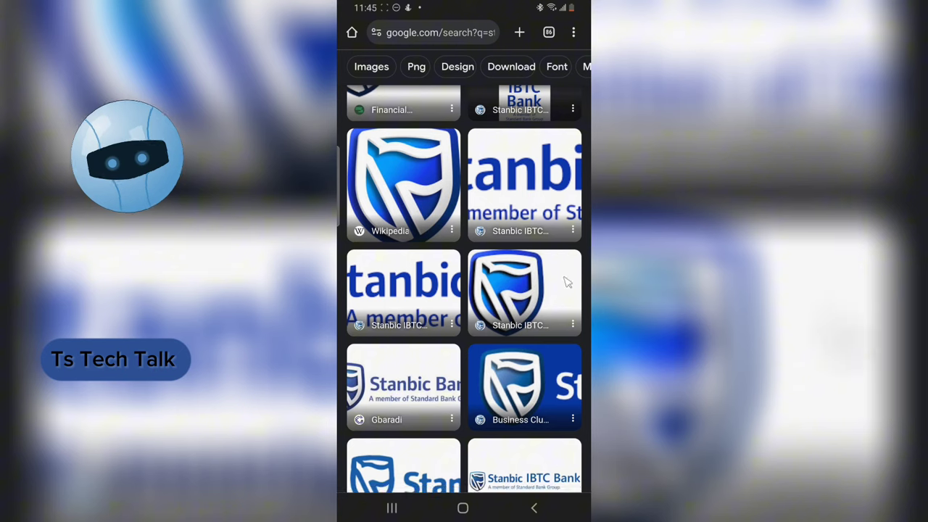
pyautogui.moveTo(535, 231); pyautogui.dragTo(566, 279)
pyautogui.click(453, 200)
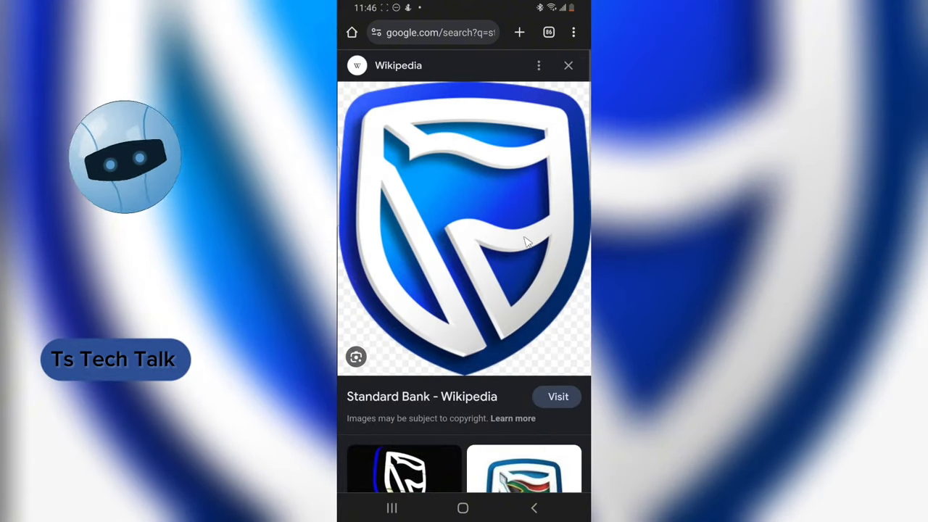
pyautogui.rightClick(464, 229)
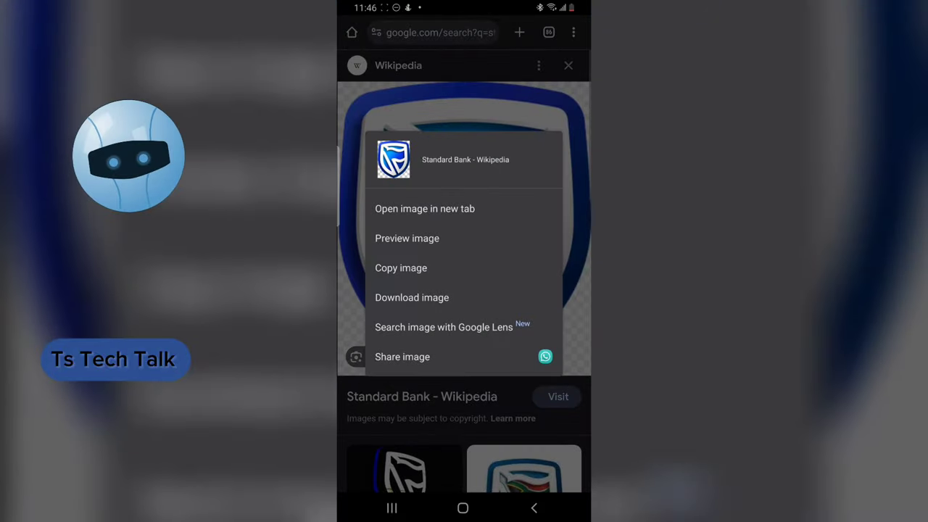
pyautogui.click(412, 297)
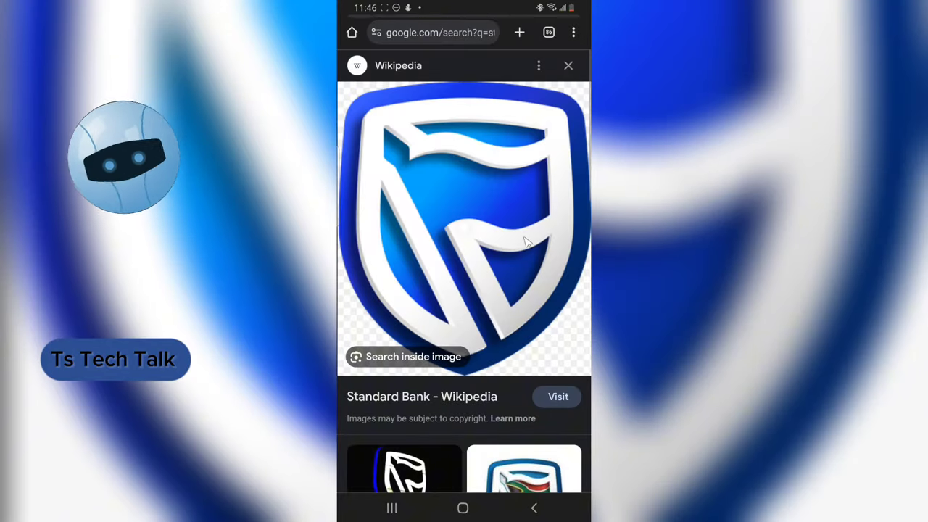
pyautogui.click(549, 32)
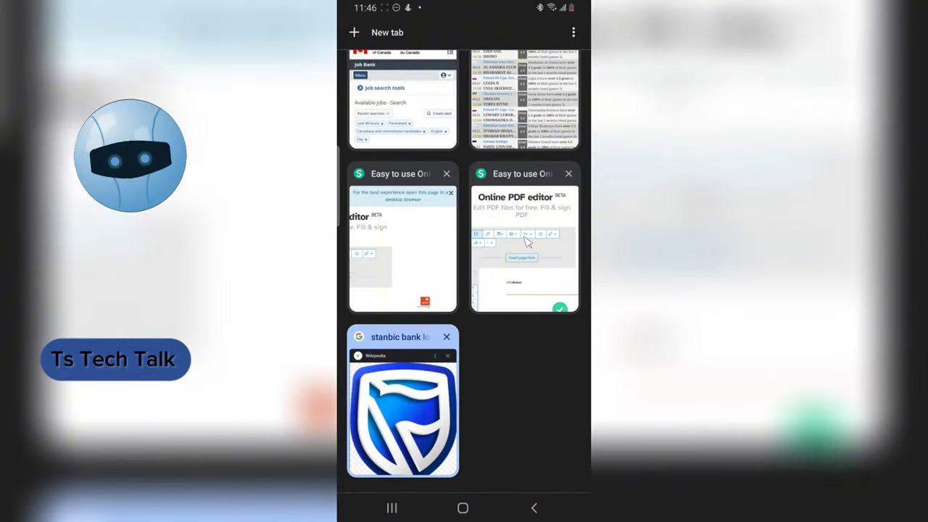
# Cover the GTCollections logo at the receipt's top-left with a whiteout box.
pyautogui.click(527, 243)
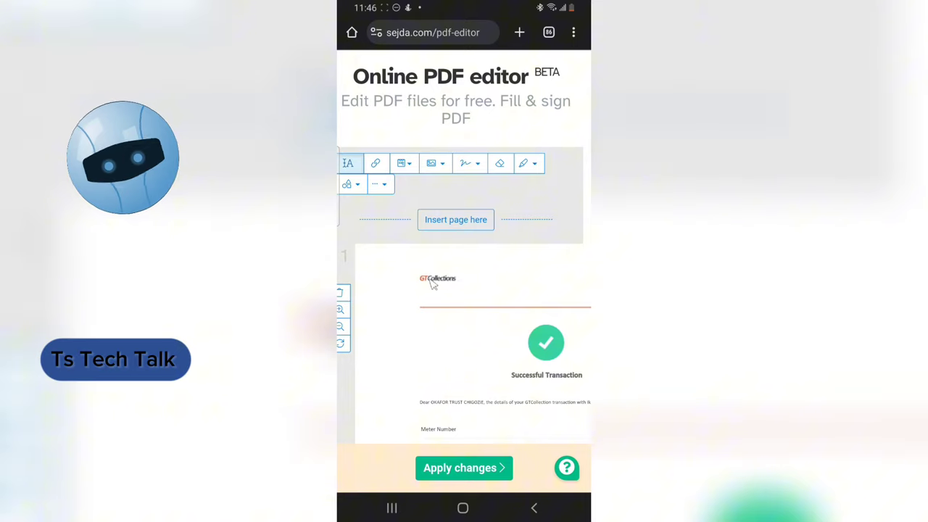
pyautogui.click(500, 164)
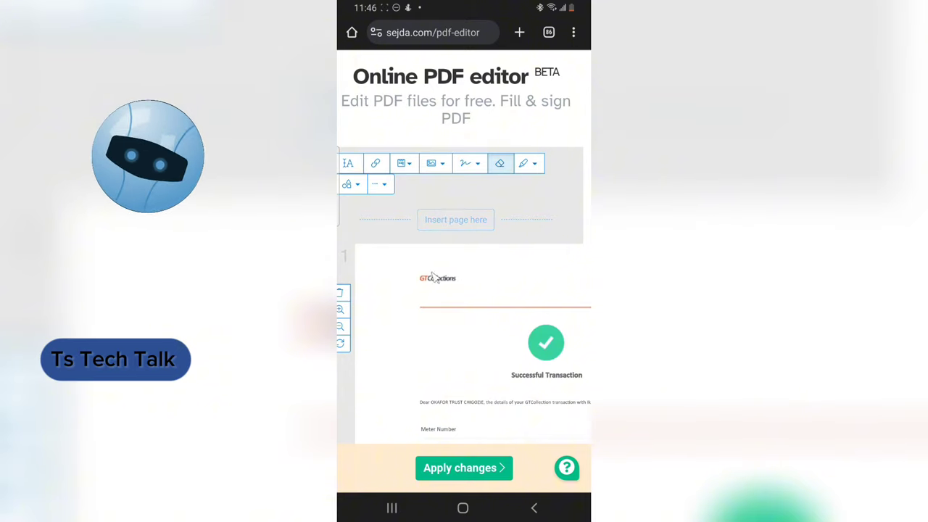
pyautogui.moveTo(425, 278); pyautogui.dragTo(465, 293)
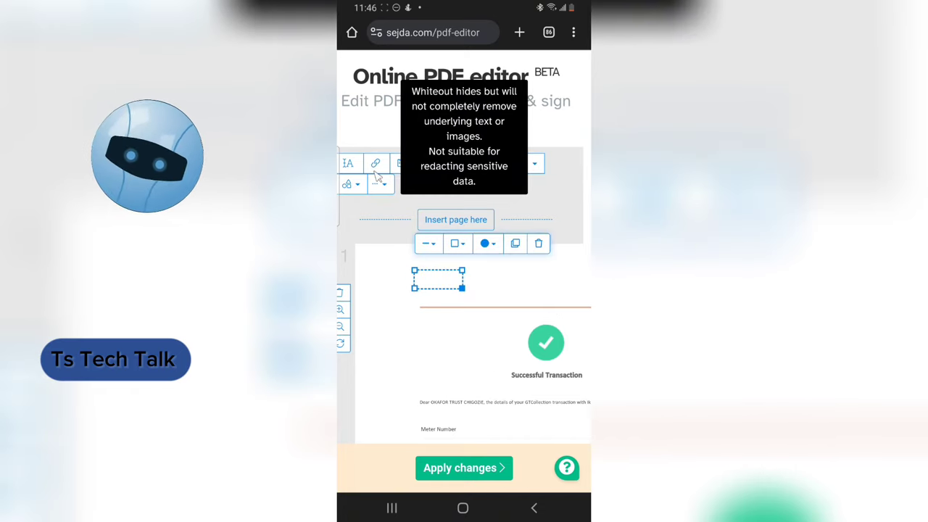
pyautogui.click(549, 205)
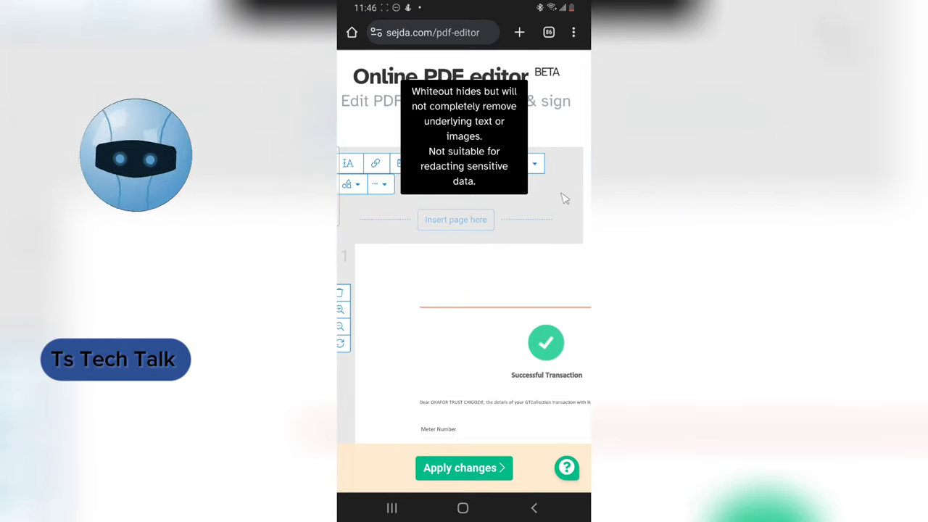
pyautogui.scroll(-1, 552, 202)
pyautogui.scroll(2, 543, 207)
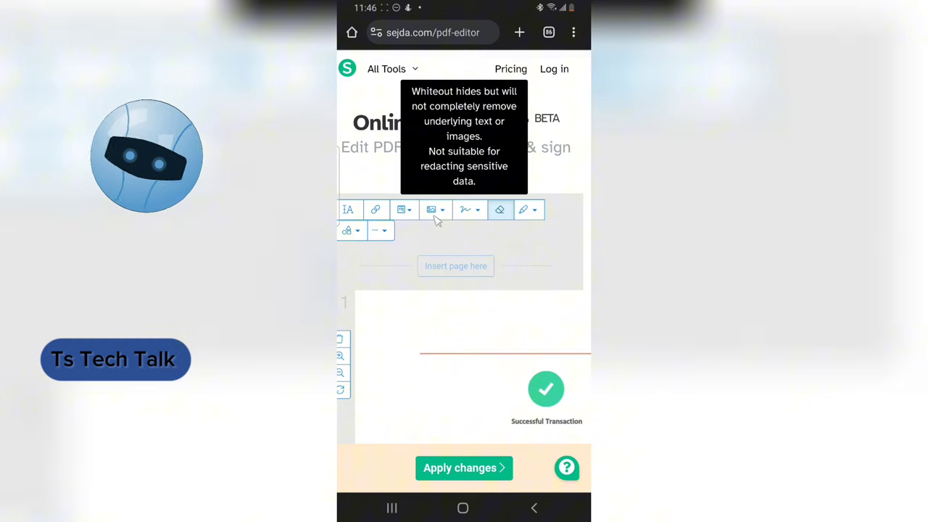
# Insert the downloaded Standard Bank shield logo as a new image on the receipt.
pyautogui.click(446, 209)
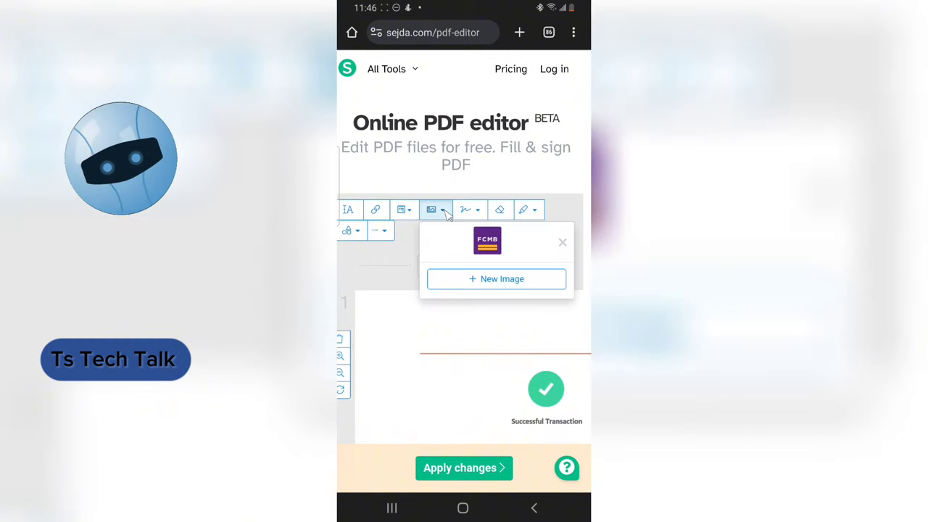
pyautogui.click(497, 284)
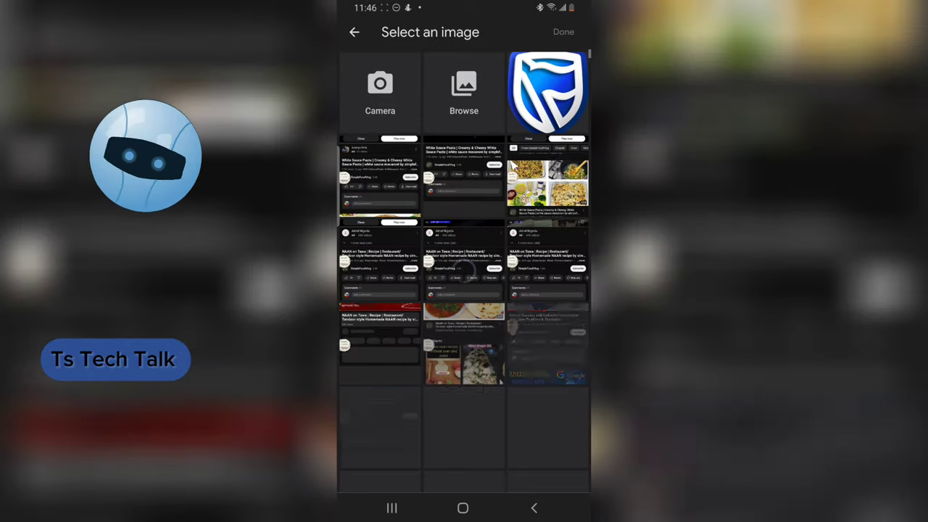
pyautogui.click(557, 72)
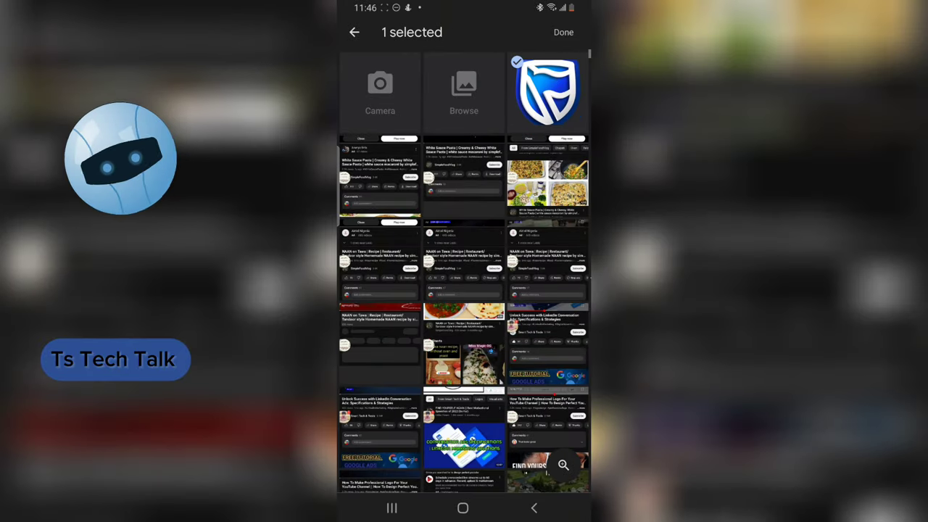
pyautogui.click(564, 33)
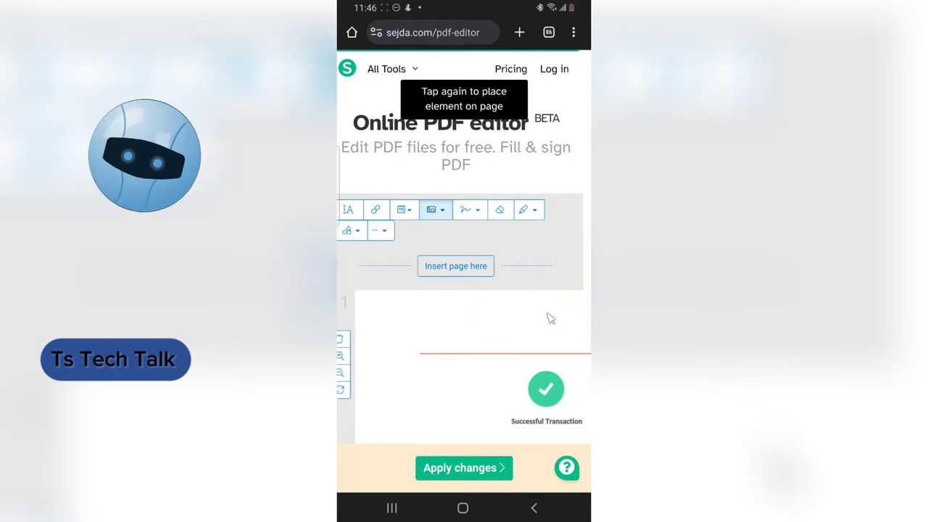
pyautogui.click(559, 307)
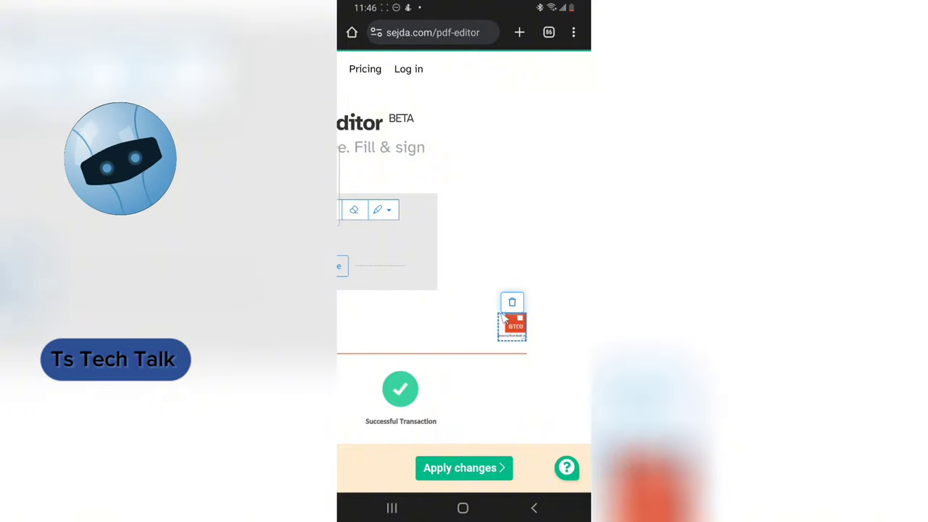
# Move the shield logo over the GTCO logo and shrink it to fit the header.
pyautogui.moveTo(527, 349); pyautogui.dragTo(488, 345)
pyautogui.moveTo(440, 301); pyautogui.dragTo(512, 382)
pyautogui.moveTo(549, 412); pyautogui.dragTo(484, 341)
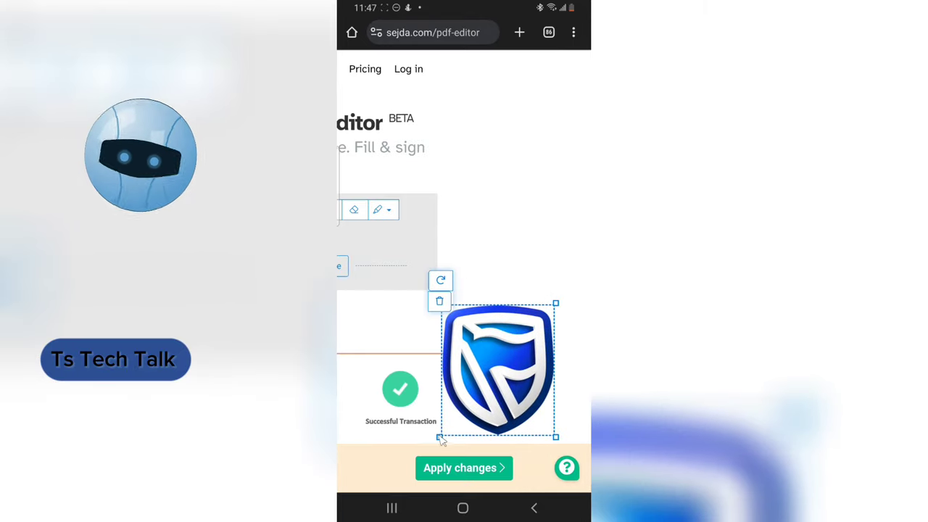
pyautogui.moveTo(444, 438); pyautogui.dragTo(519, 330)
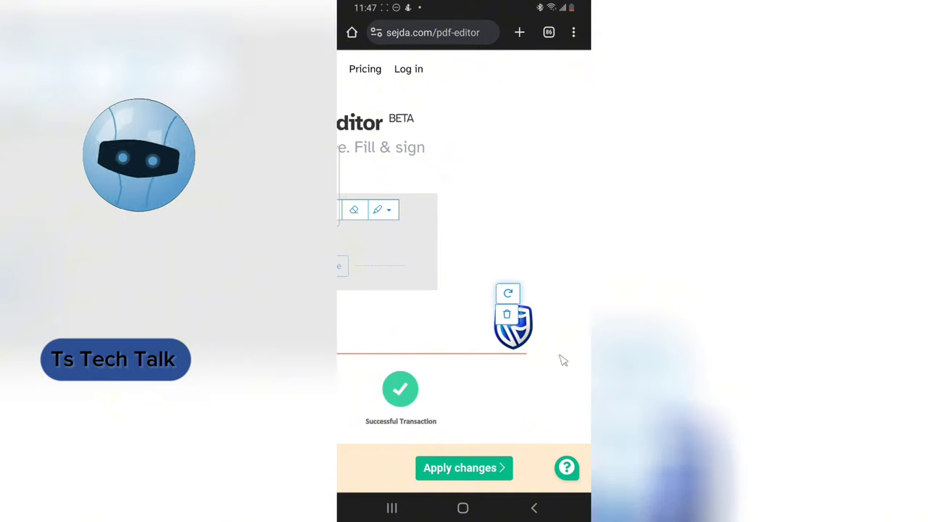
pyautogui.click(563, 360)
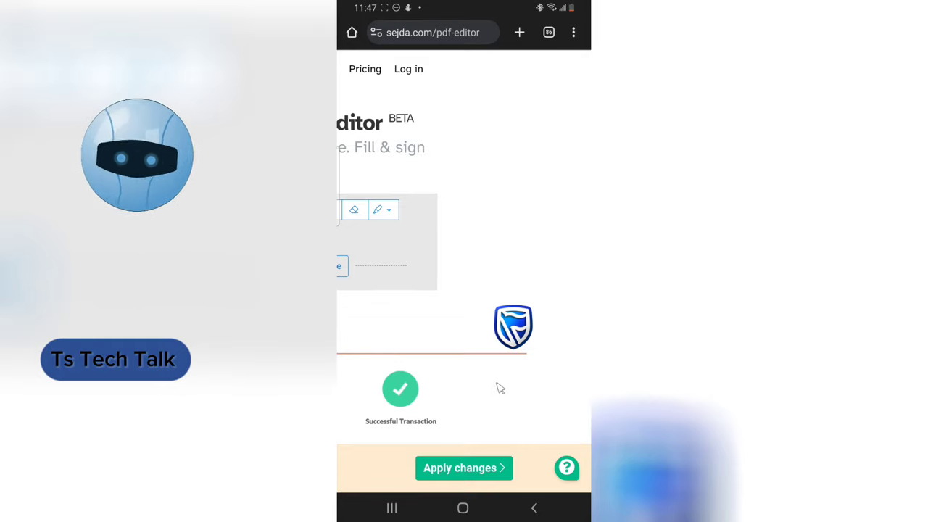
# Try zooming the page view and dismiss the zoom warning notice.
pyautogui.moveTo(435, 385); pyautogui.dragTo(468, 384)
pyautogui.click(347, 372)
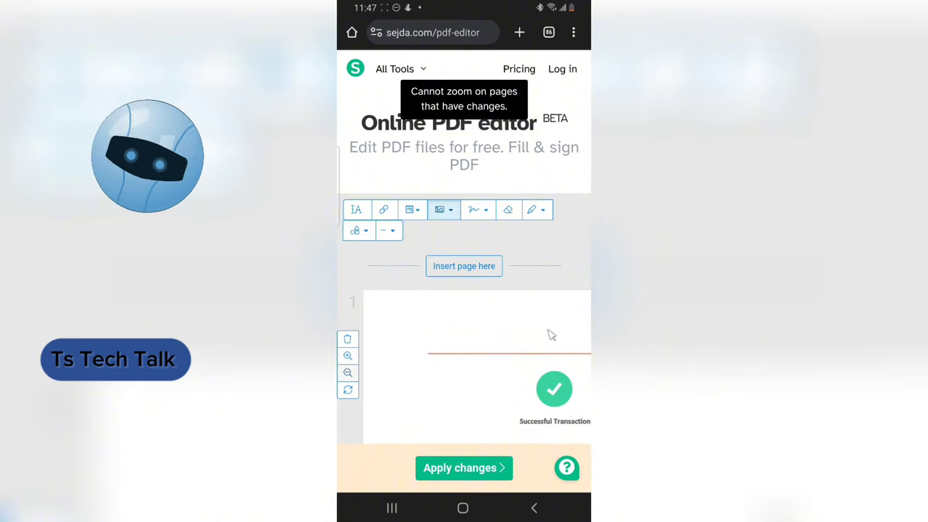
pyautogui.scroll(-1, 551, 335)
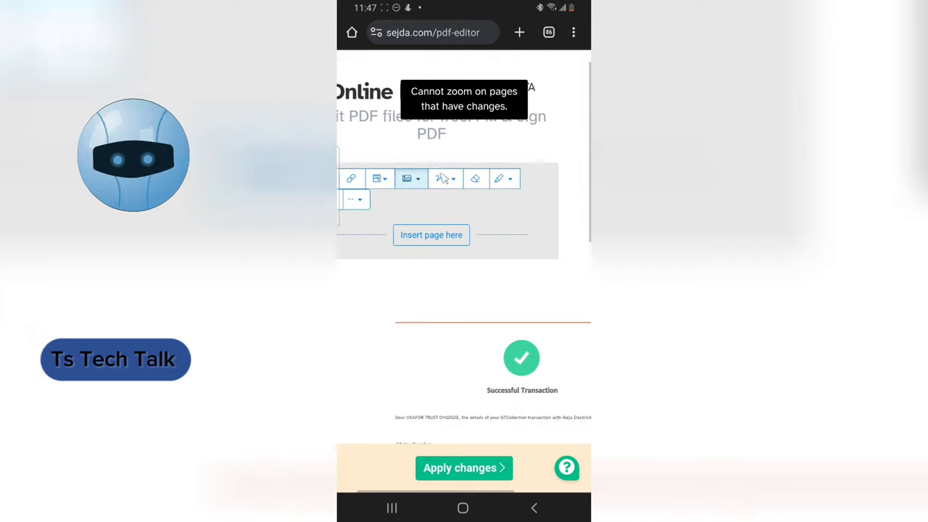
pyautogui.click(356, 178)
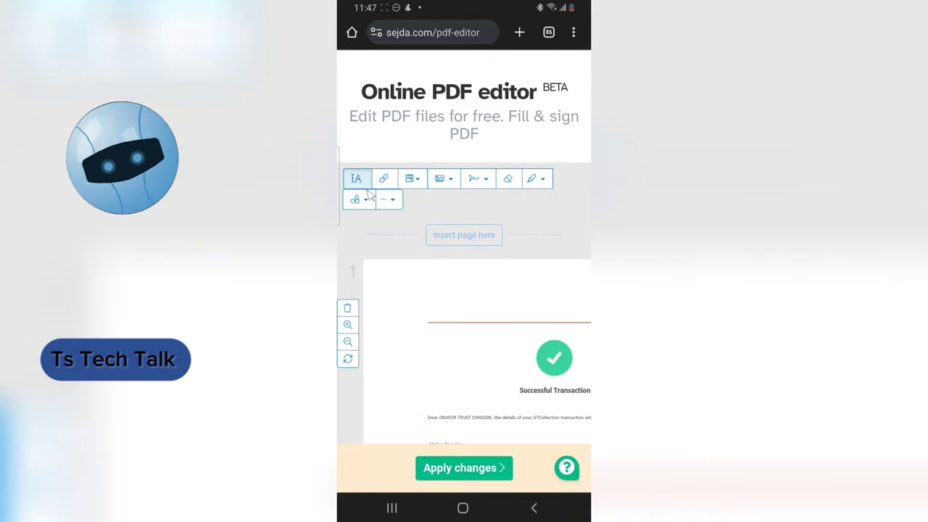
pyautogui.click(349, 343)
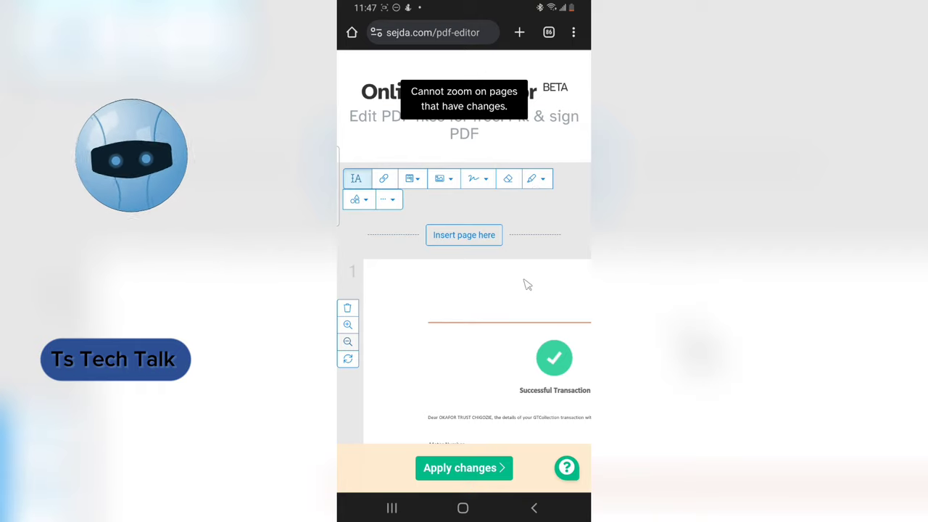
# Scroll across the edited receipt to check it, then apply all changes.
pyautogui.hscroll(3, 524, 285)
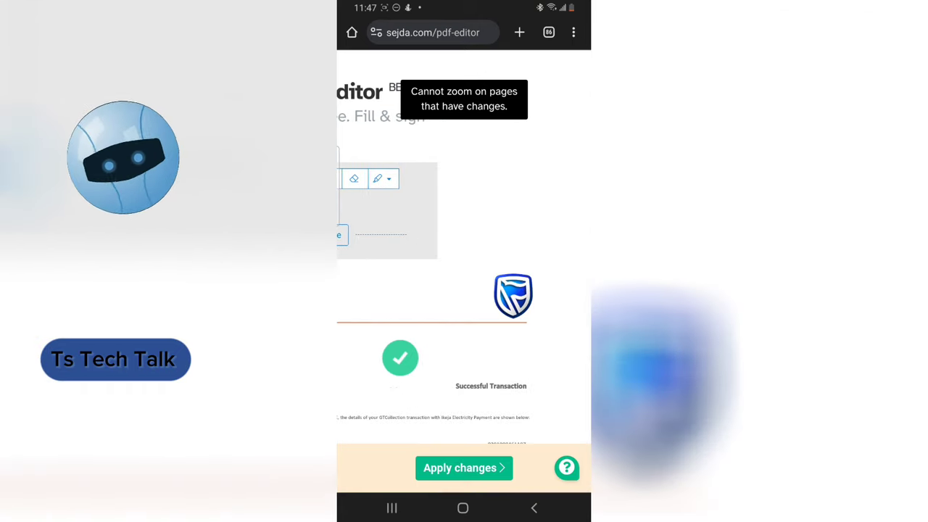
pyautogui.hscroll(-3, 523, 286)
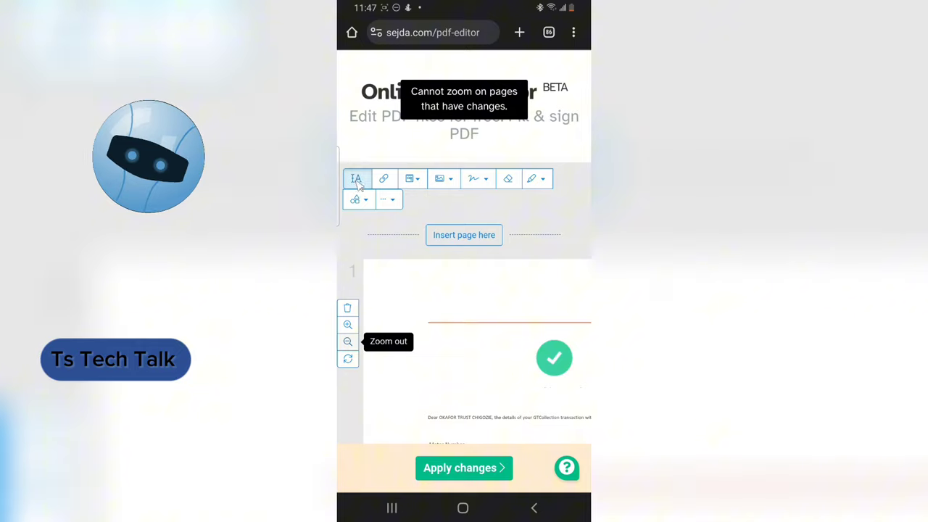
pyautogui.hscroll(3, 530, 310)
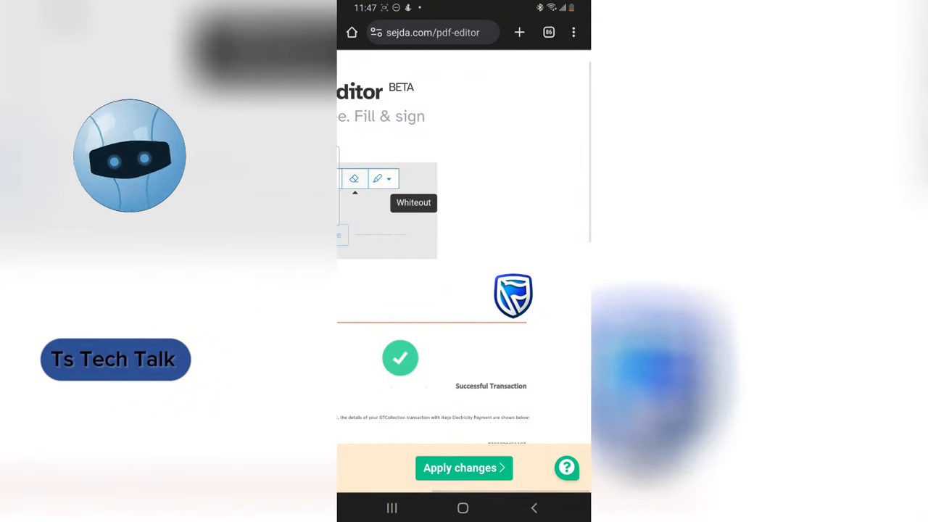
pyautogui.hscroll(-2, 530, 308)
pyautogui.scroll(-3, 533, 309)
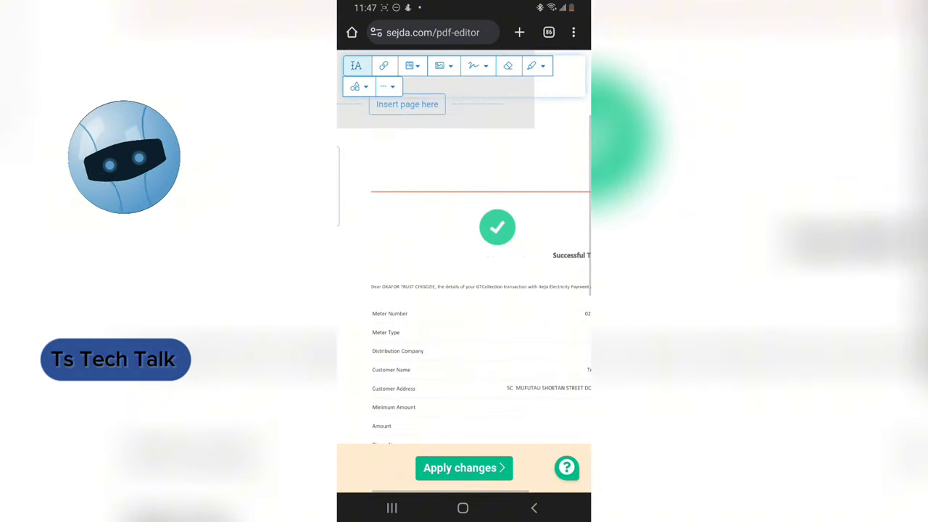
pyautogui.scroll(-3, 530, 308)
pyautogui.hscroll(3, 530, 309)
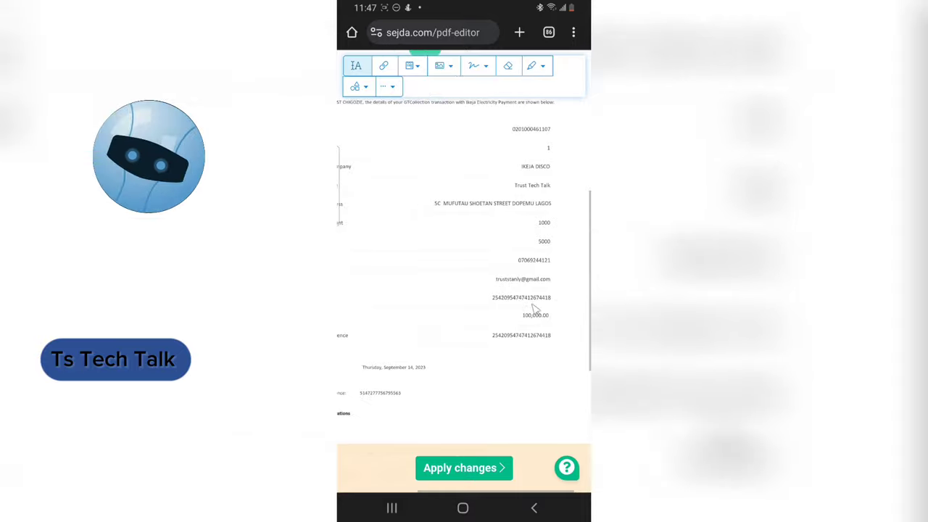
pyautogui.hscroll(-3, 533, 306)
pyautogui.scroll(-2, 537, 304)
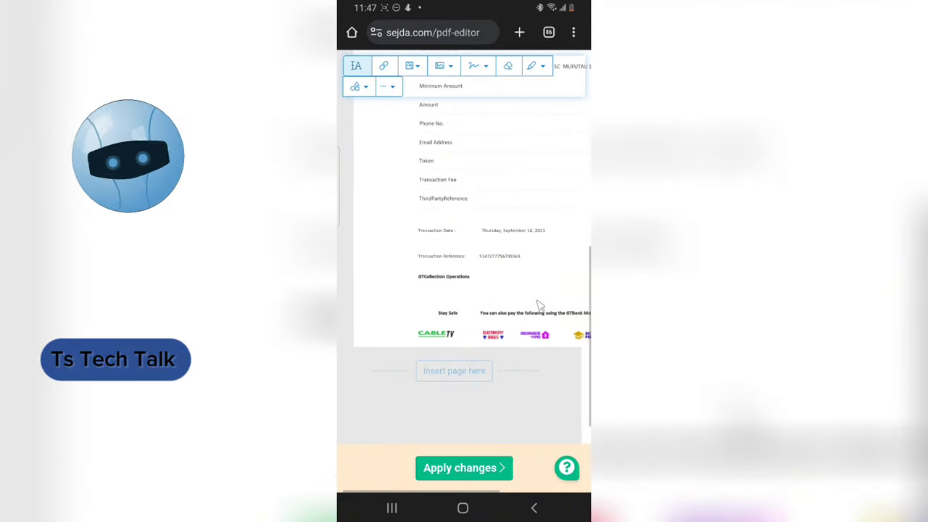
pyautogui.hscroll(3, 538, 304)
pyautogui.scroll(2, 541, 306)
pyautogui.scroll(5, 541, 305)
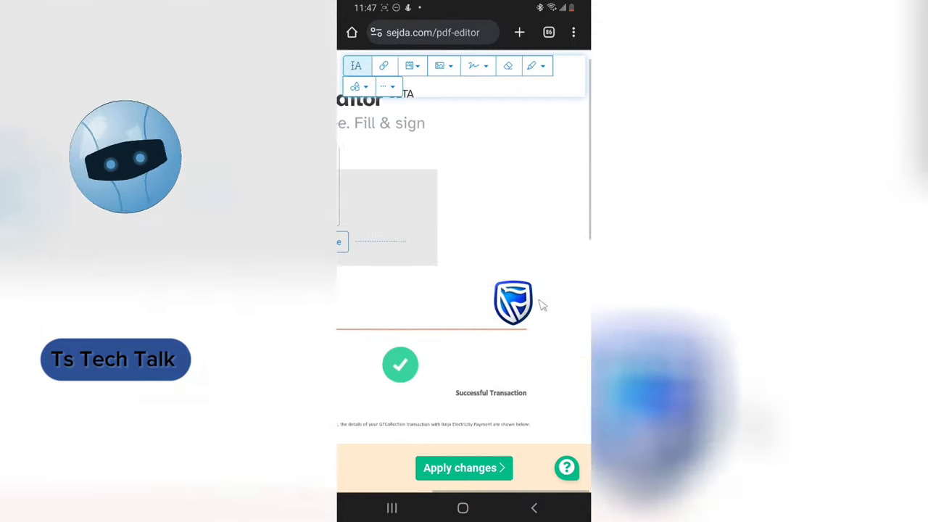
pyautogui.click(486, 469)
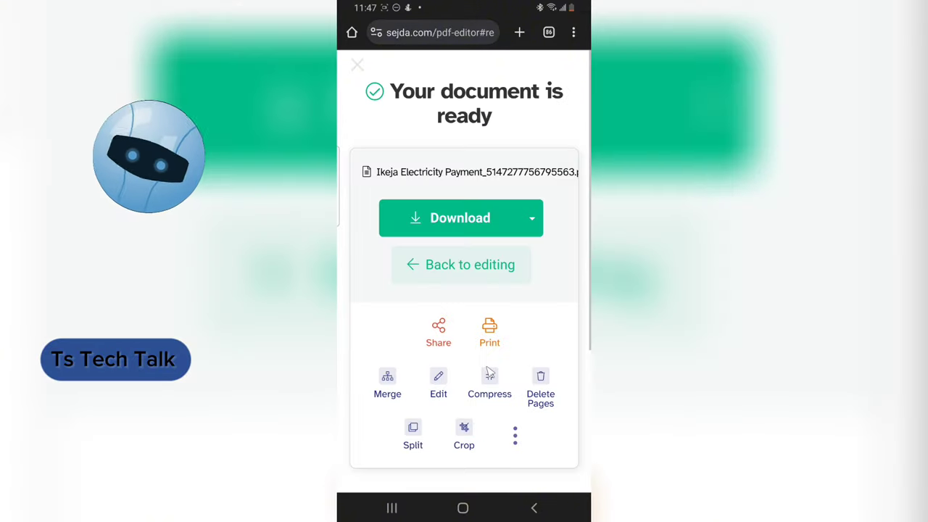
# Download the edited Ikeja Electricity Payment PDF and pull down the notification shade.
pyautogui.click(534, 221)
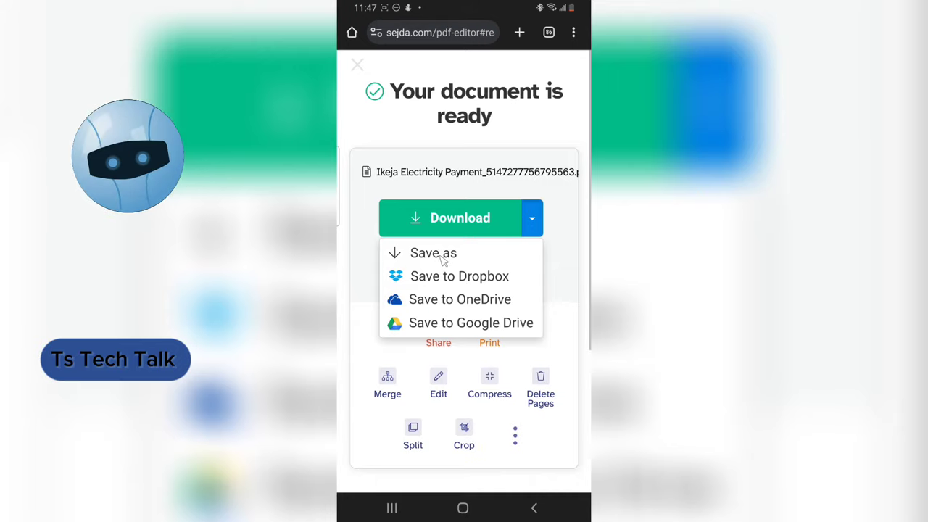
pyautogui.click(452, 228)
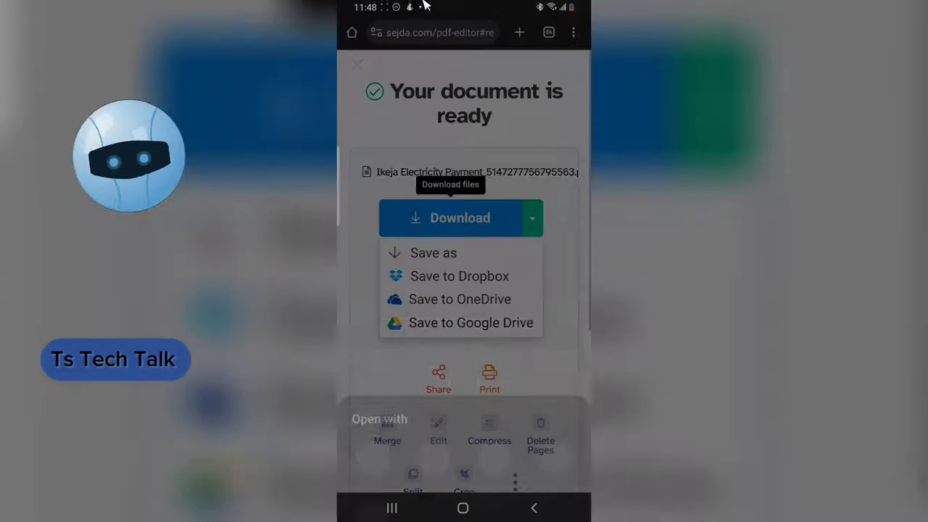
pyautogui.moveTo(424, 4); pyautogui.dragTo(553, 487)
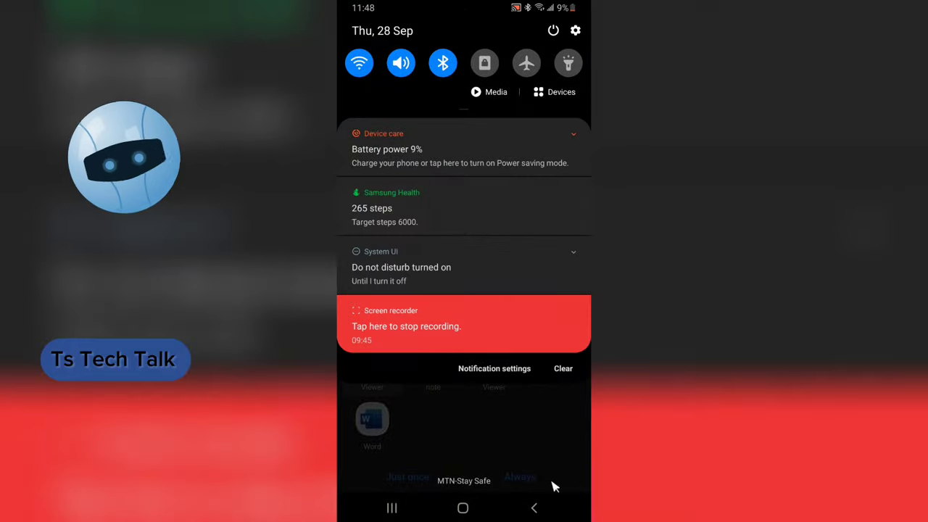
# View the downloaded receipt once in the PDF viewer, then return to Sejda in Chrome.
pyautogui.click(514, 445)
pyautogui.click(408, 476)
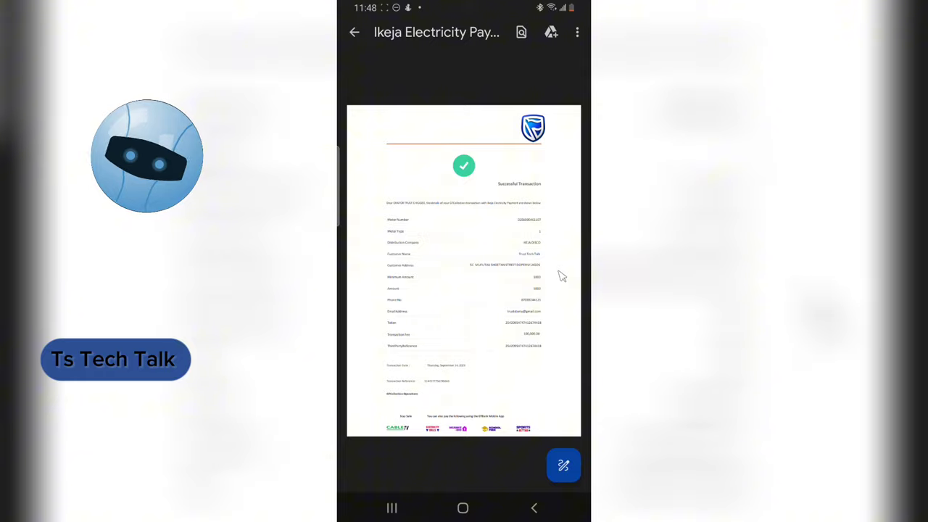
pyautogui.click(391, 509)
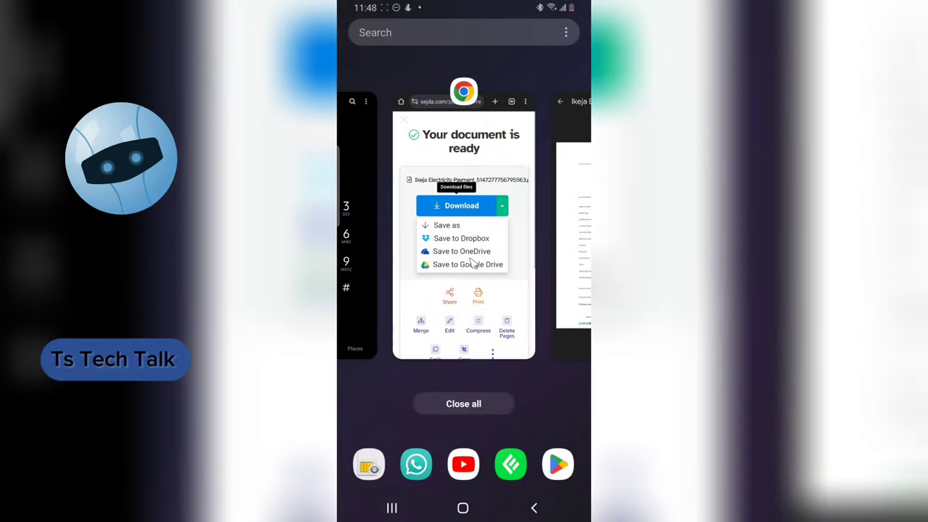
pyautogui.click(515, 276)
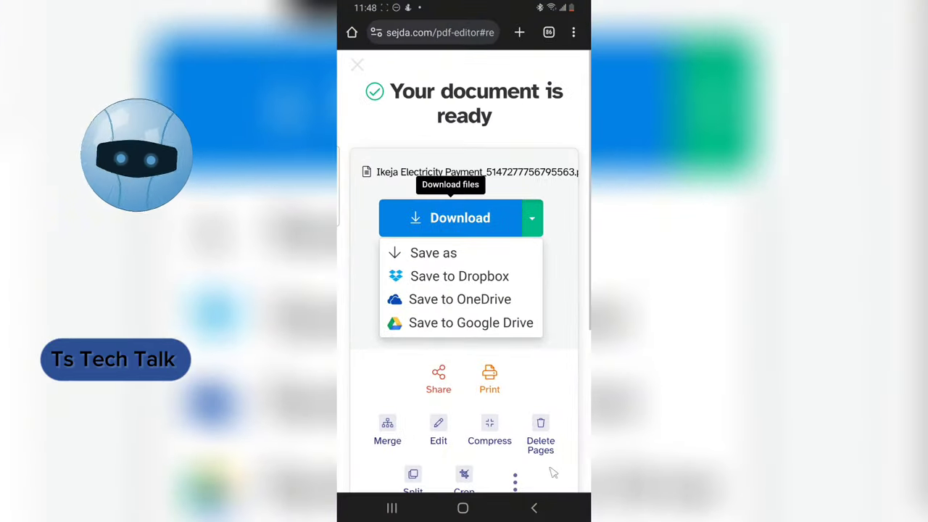
# Close the document-ready notice and zoom out to see the full page width.
pyautogui.click(358, 65)
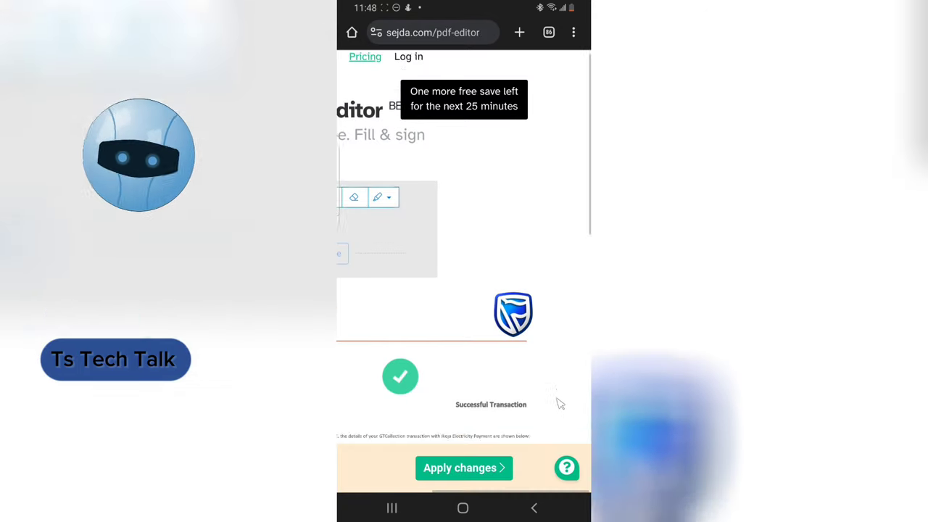
pyautogui.scroll(-3, 556, 404)
pyautogui.hscroll(-2, 555, 404)
pyautogui.hscroll(2, 464, 363)
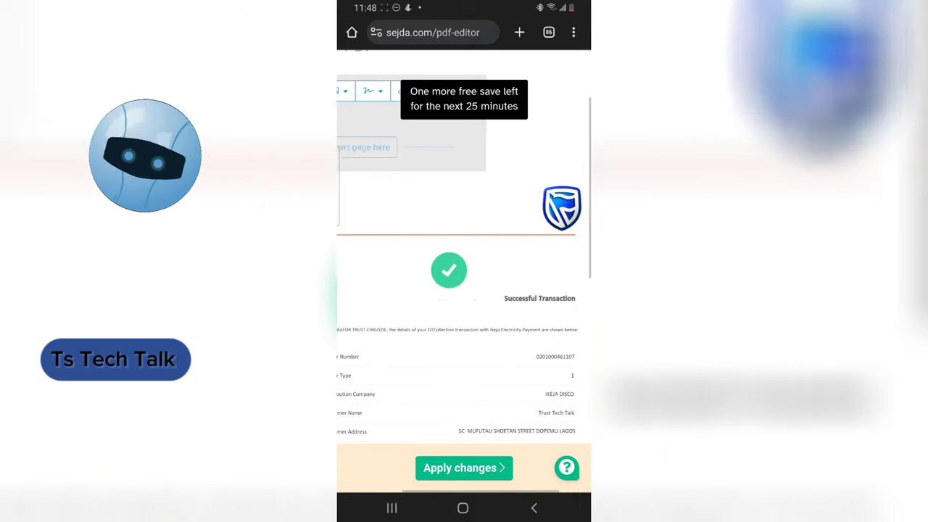
pyautogui.hscroll(-2, 464, 326)
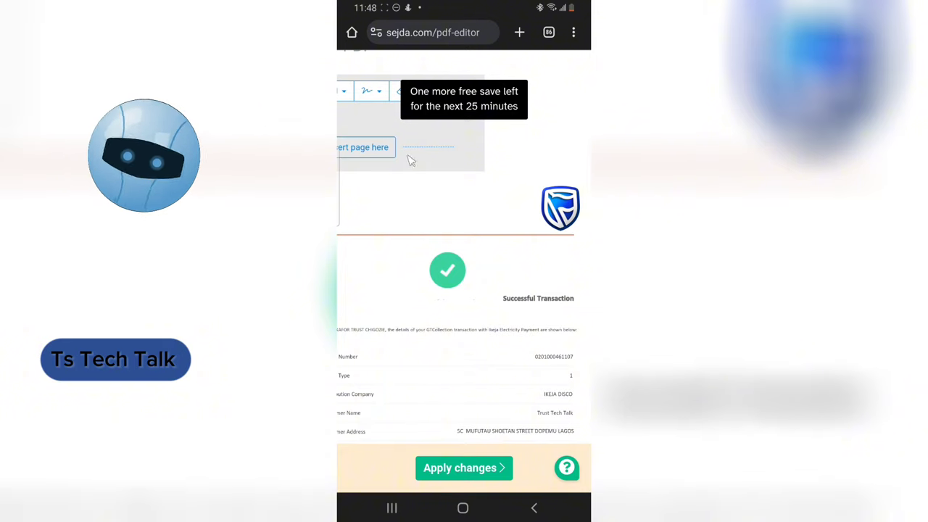
pyautogui.doubleClick(446, 251)
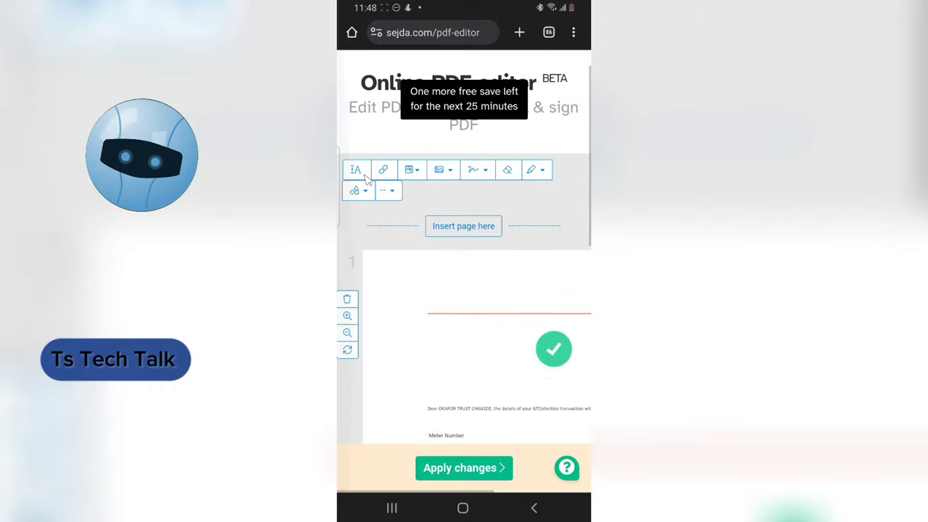
# Move the Successful Transaction heading left beneath the checkmark and apply the changes.
pyautogui.click(530, 383)
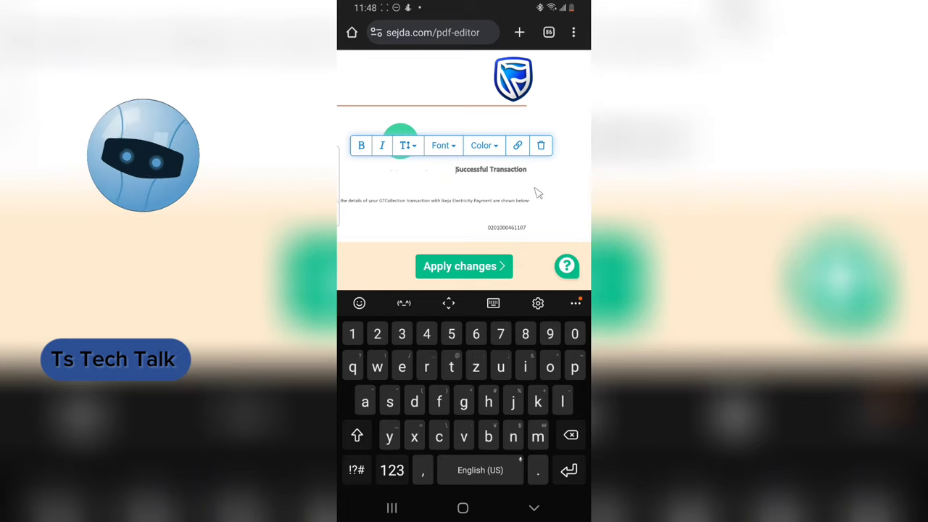
pyautogui.click(528, 190)
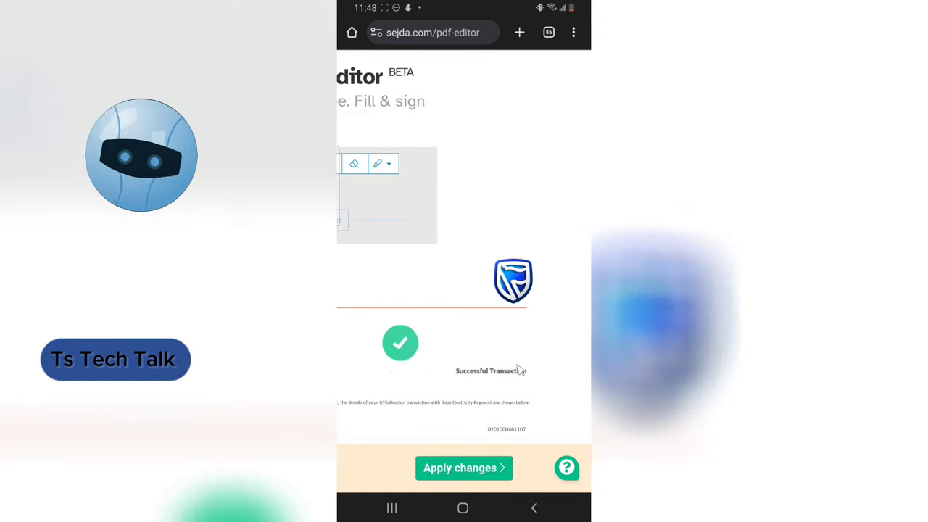
pyautogui.moveTo(509, 380); pyautogui.dragTo(418, 380)
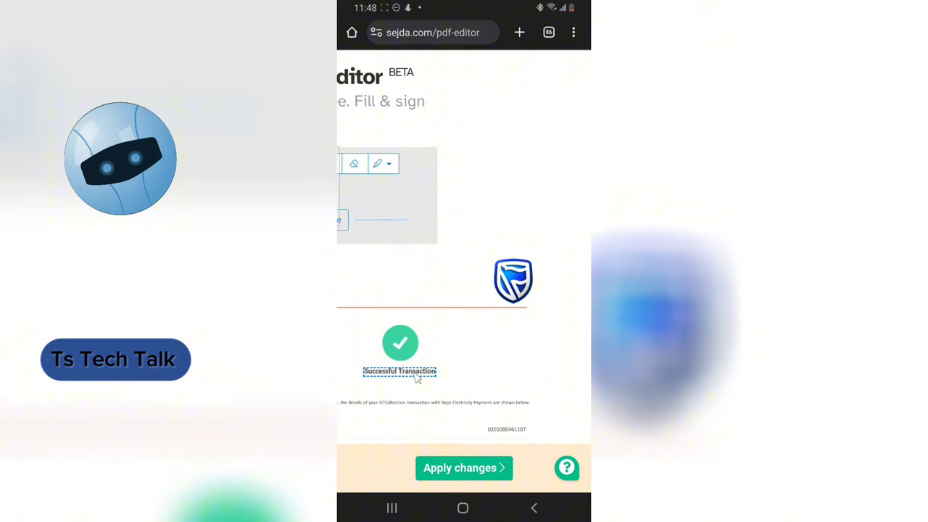
pyautogui.click(417, 379)
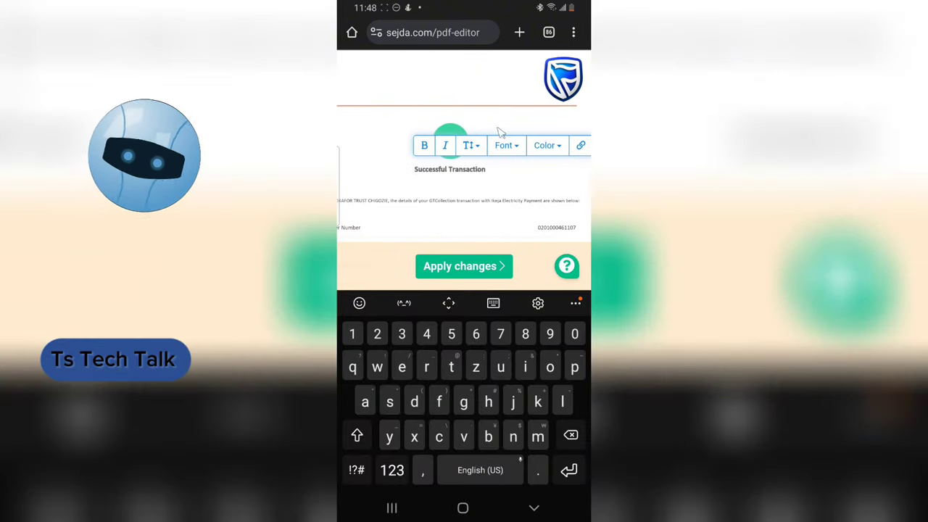
pyautogui.click(513, 184)
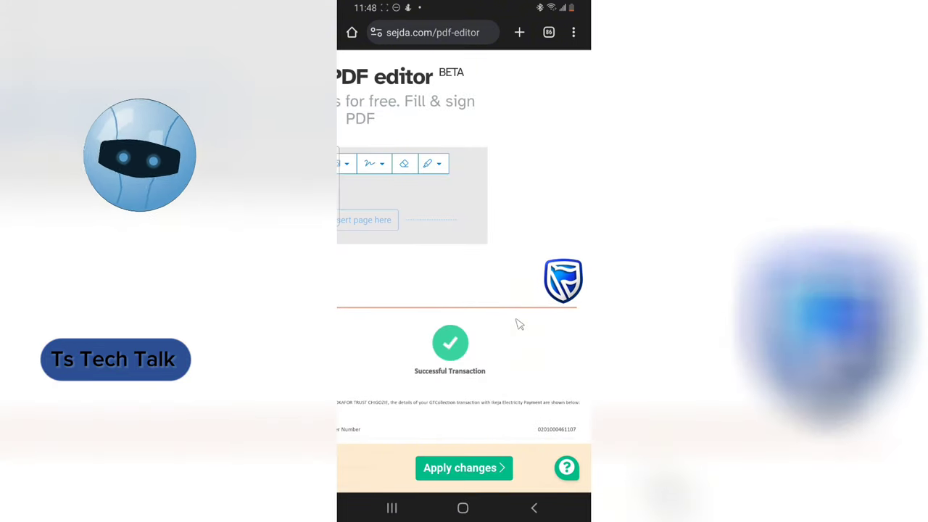
pyautogui.click(460, 468)
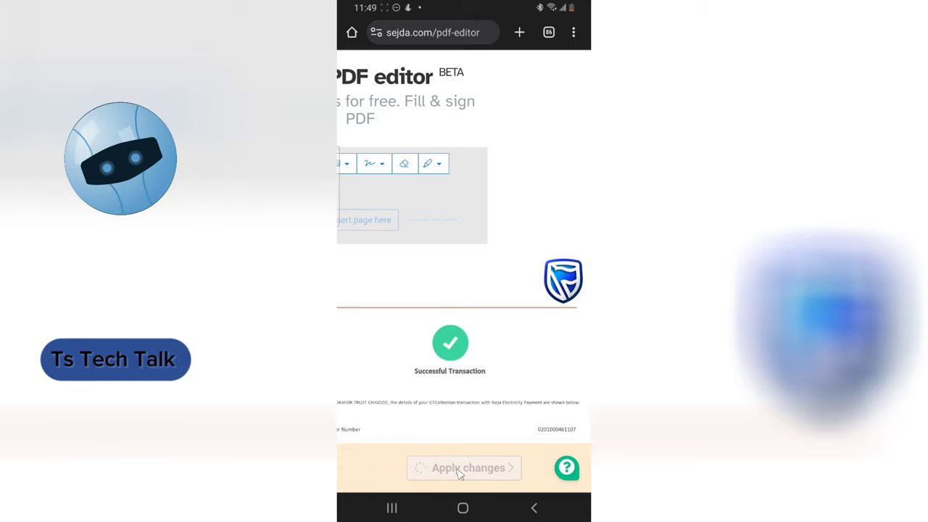